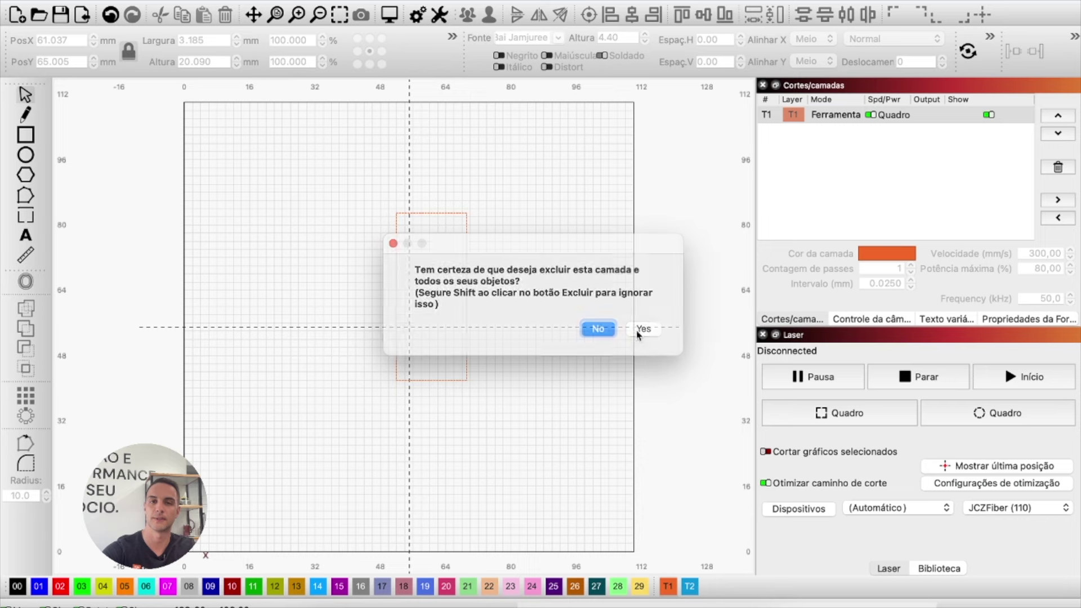
- Import foto dragonball.jpeg into the empty workspace and resize the image to a width of 80.374 mm
click(102, 1)
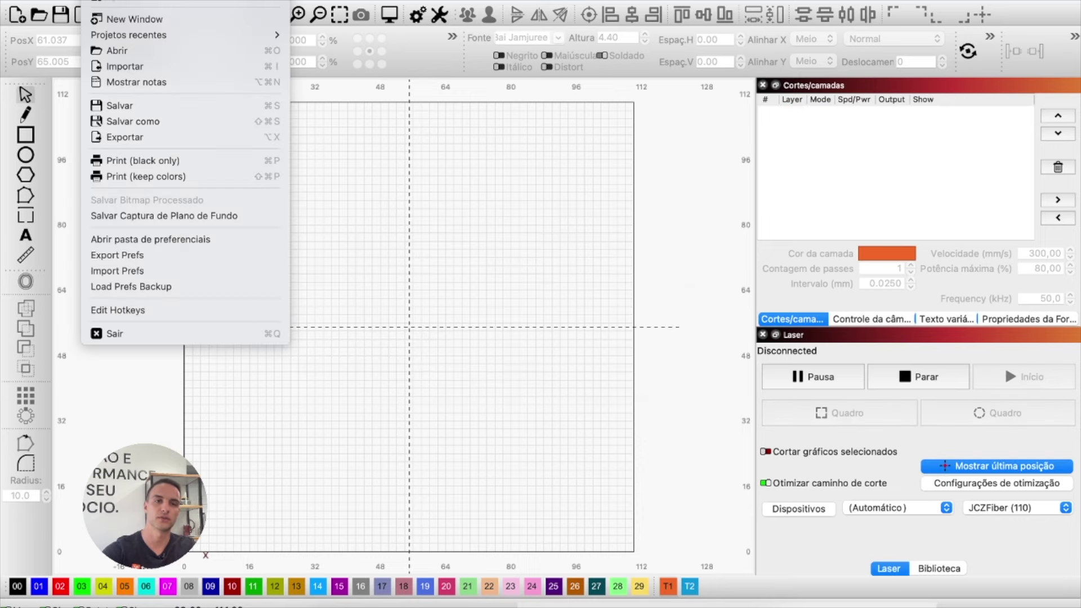
click(147, 68)
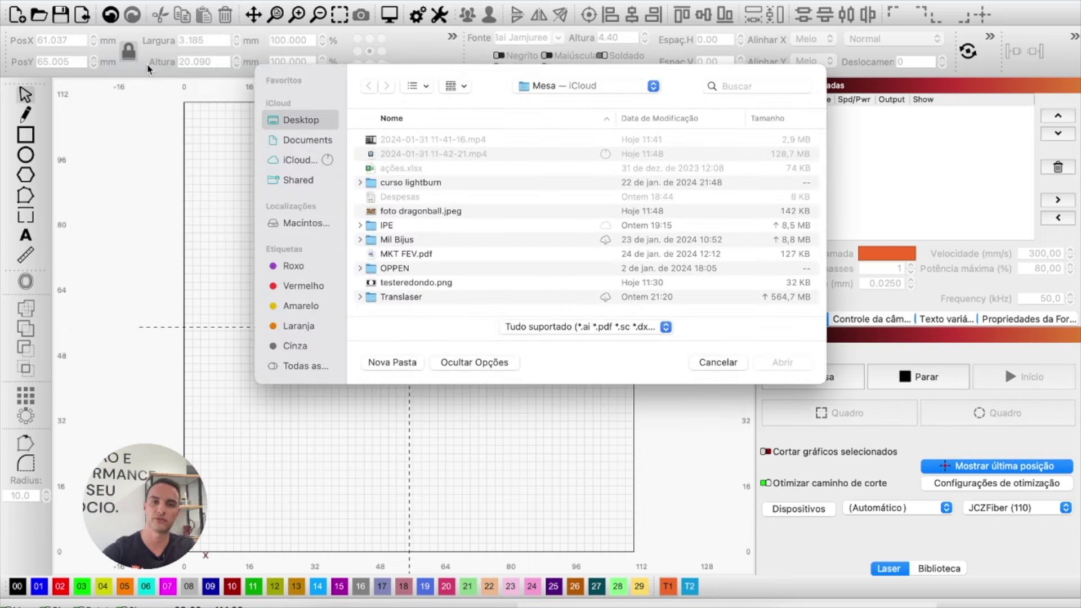
double_click(428, 211)
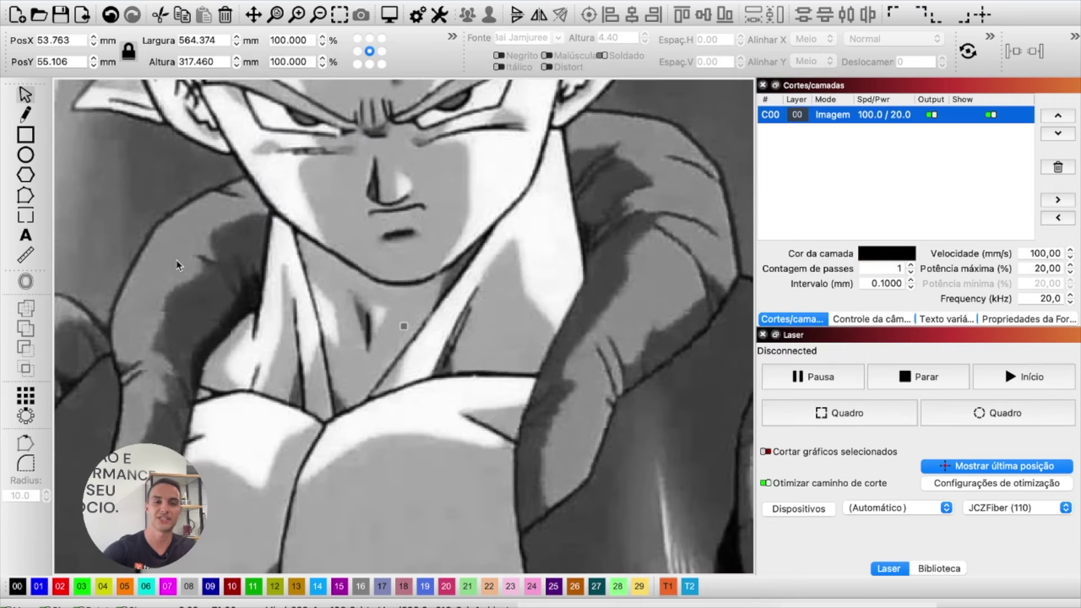
double_click(191, 40)
text(8)
text(0)
key(Return)
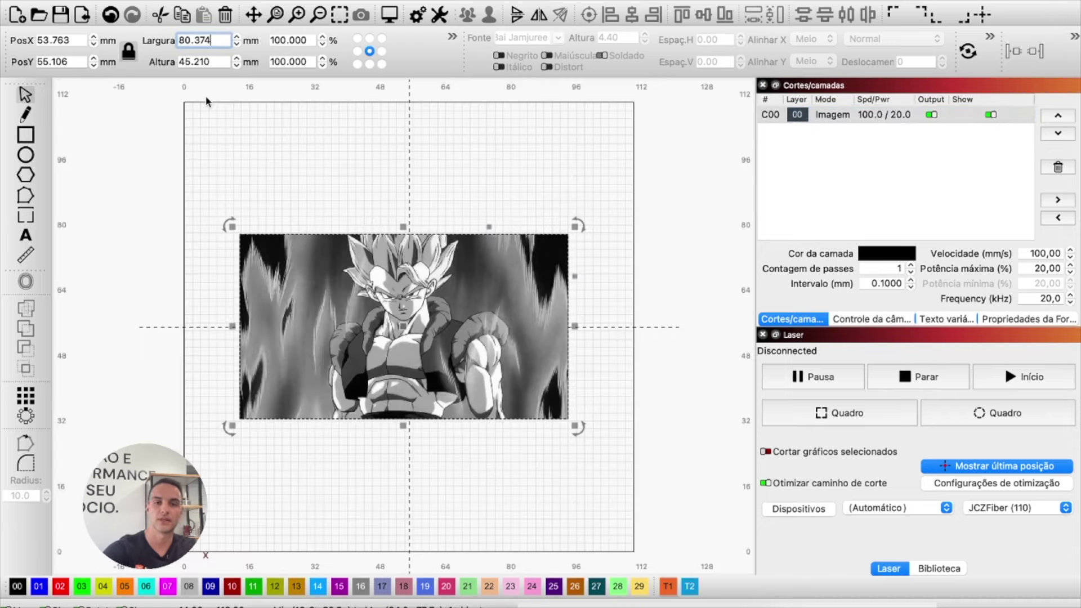
- Try the Jarvis image mode for the selected picture in the Adjust Image settings
right_click(330, 394)
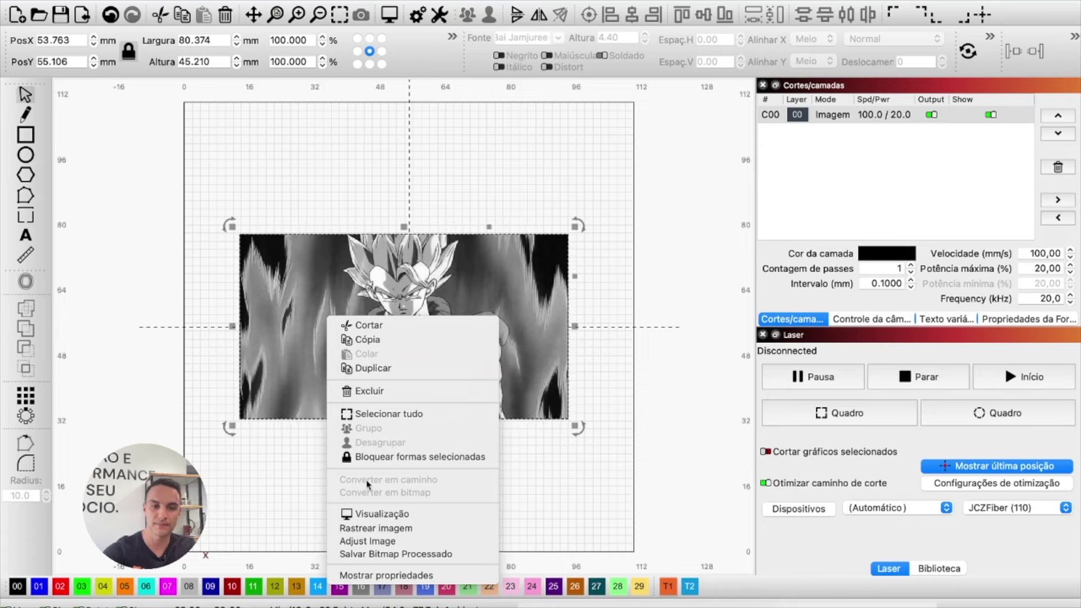
click(368, 541)
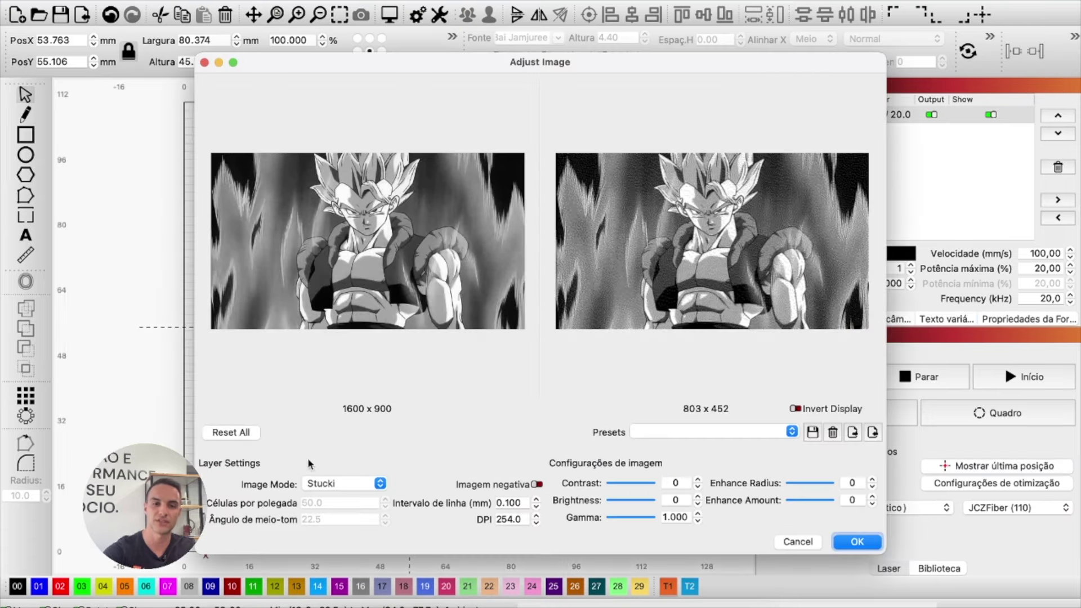
click(330, 488)
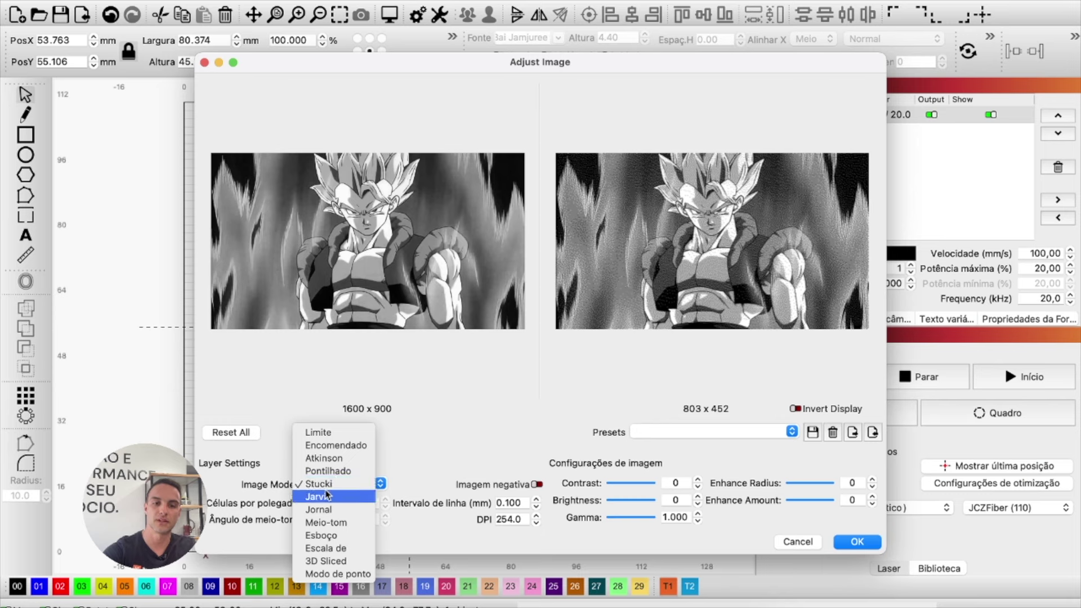
click(326, 496)
- Try different resolutions for the image adjustment, ending with 650 DPI
click(511, 519)
key(BackSpace)
key(BackSpace)
key(BackSpace)
text(1000)
key(BackSpace)
key(BackSpace)
key(BackSpace)
key(BackSpace)
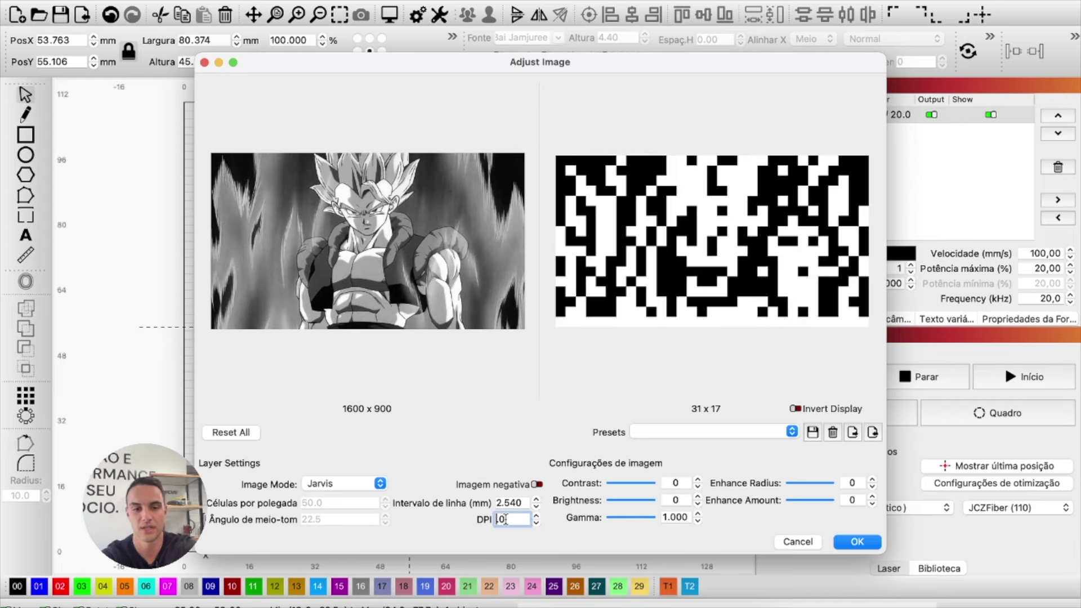
text(335.)
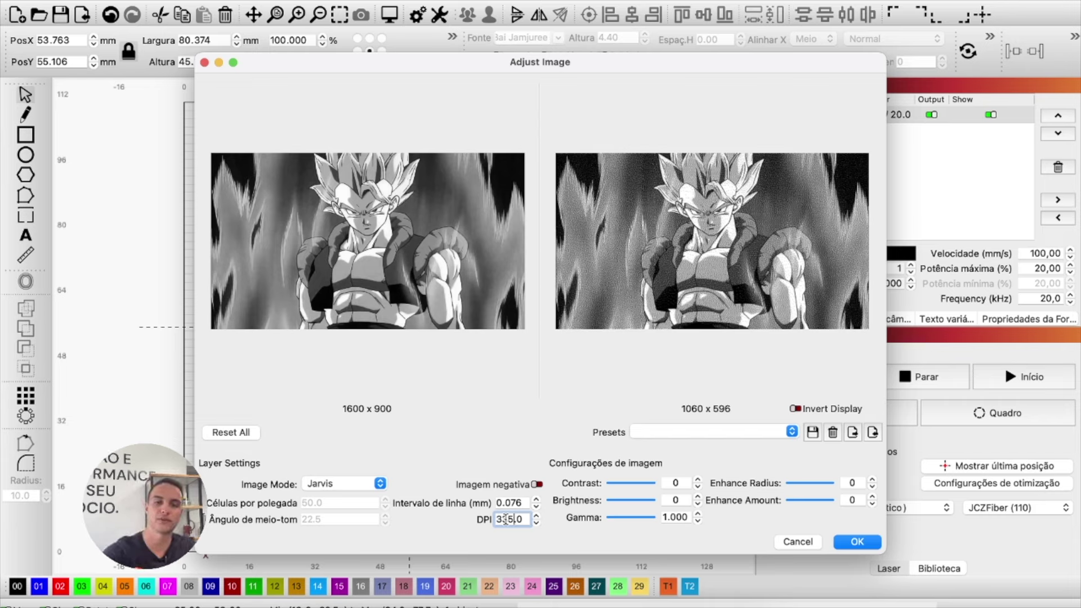
key(BackSpace)
text(65)
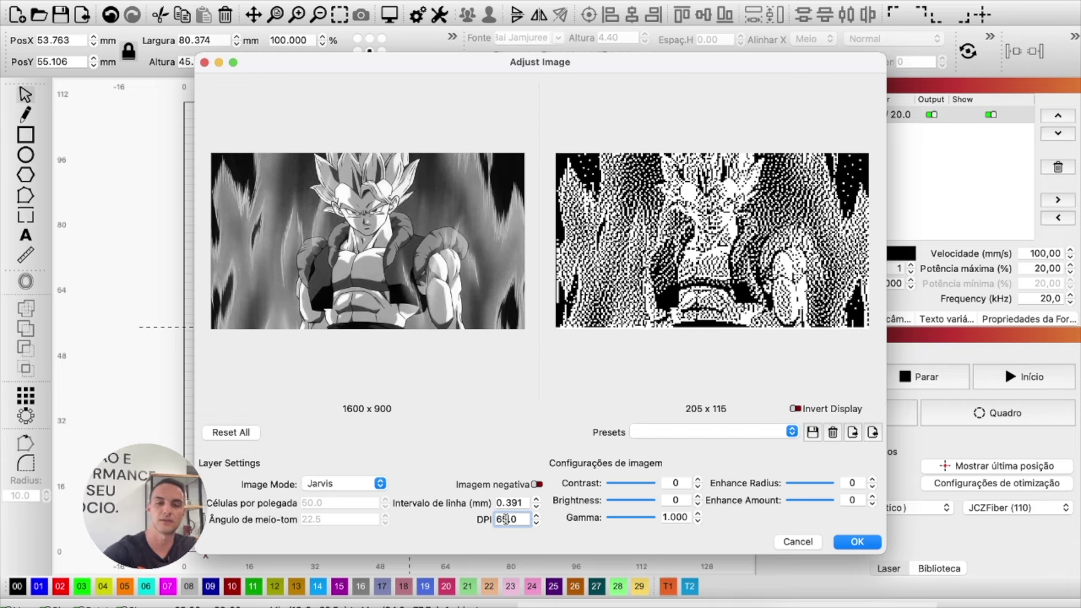
text(0)
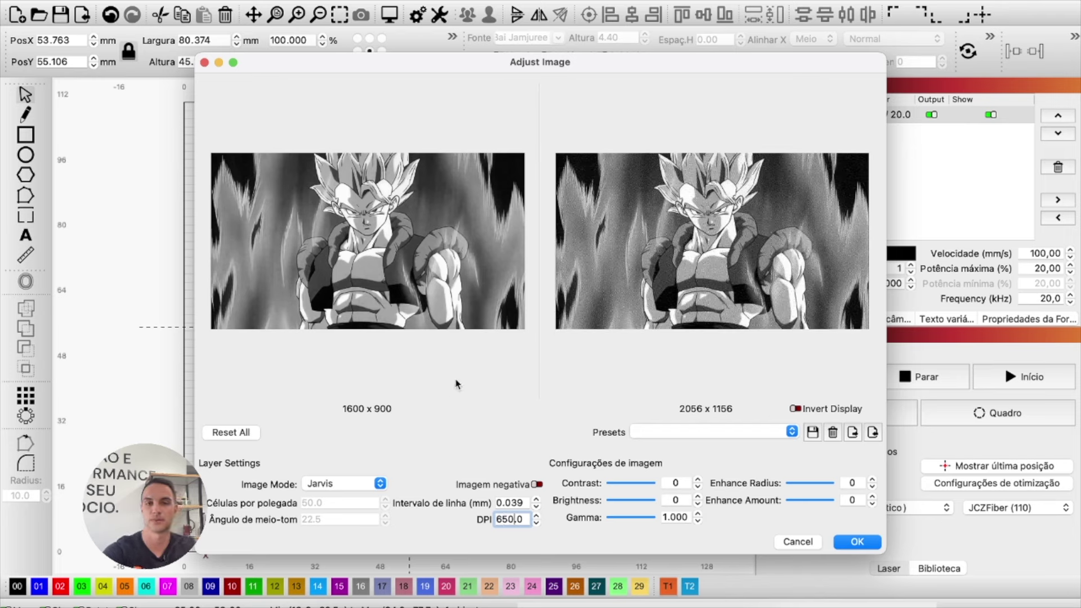
- Try contrast -29, brightness 41, gamma 1.650 and enhance radius 50, and discard the image adjustments
drag(631, 484, 636, 518)
click(617, 518)
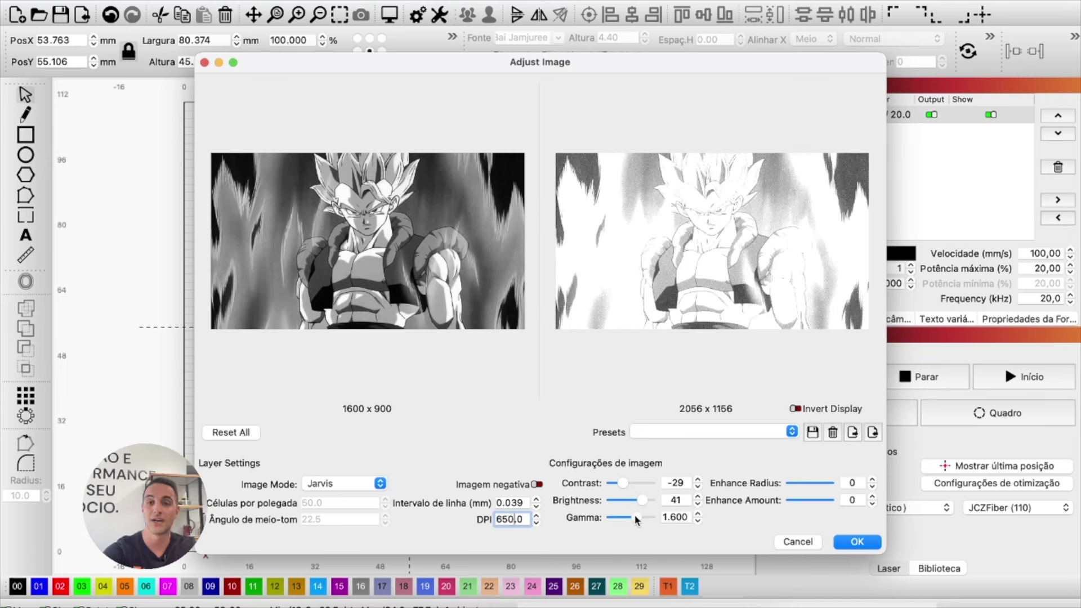
drag(803, 486, 829, 484)
click(679, 484)
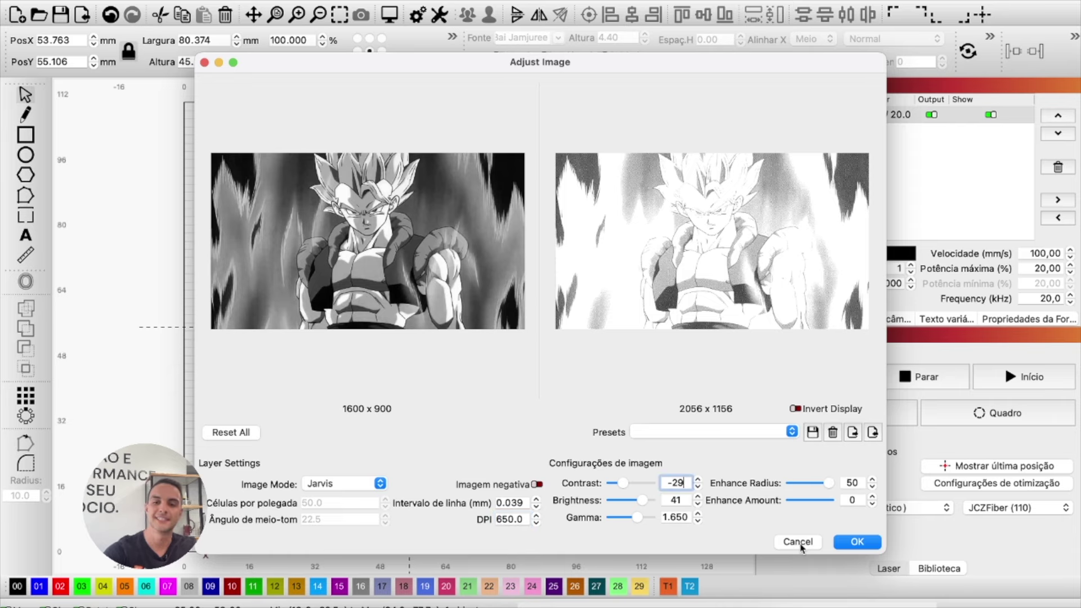
click(798, 542)
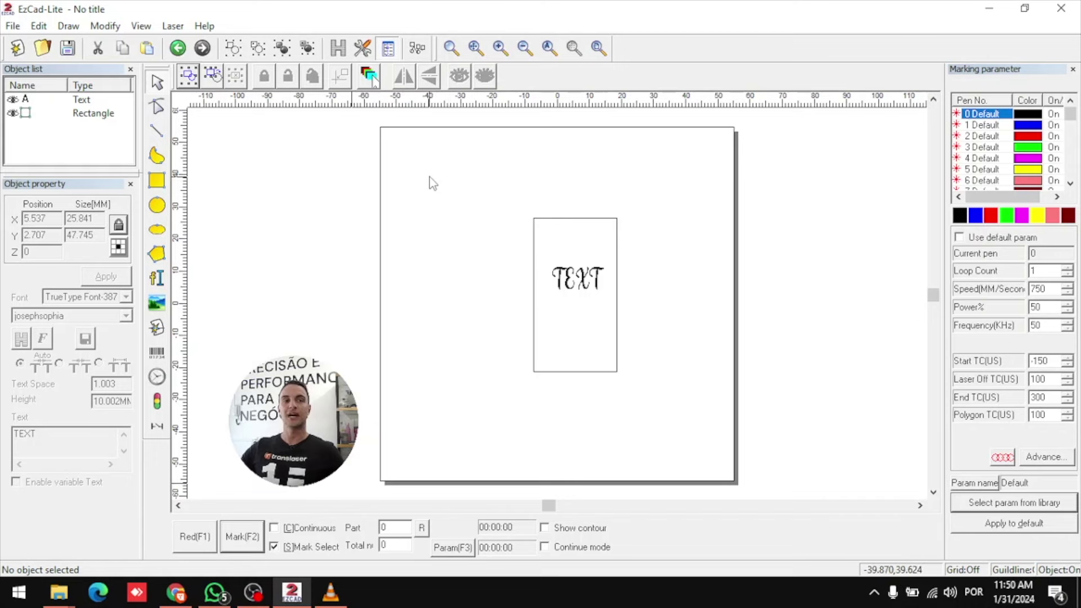
- Switch to EzCad-Lite, delete the text and rectangle, and import the drbong image from the desktop folder
drag(432, 180, 875, 541)
key(Delete)
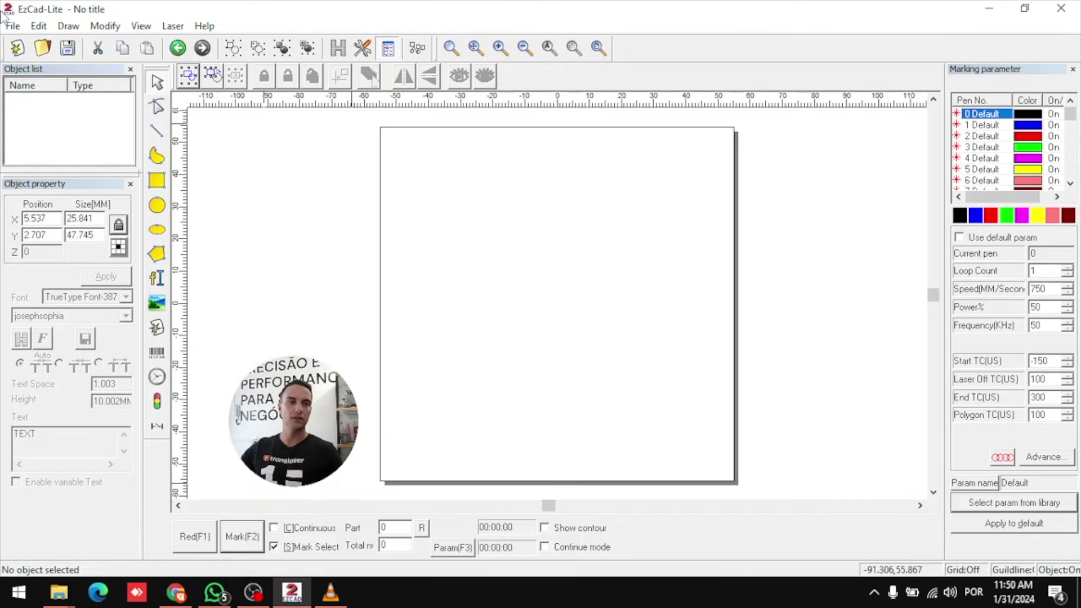
click(13, 26)
click(80, 136)
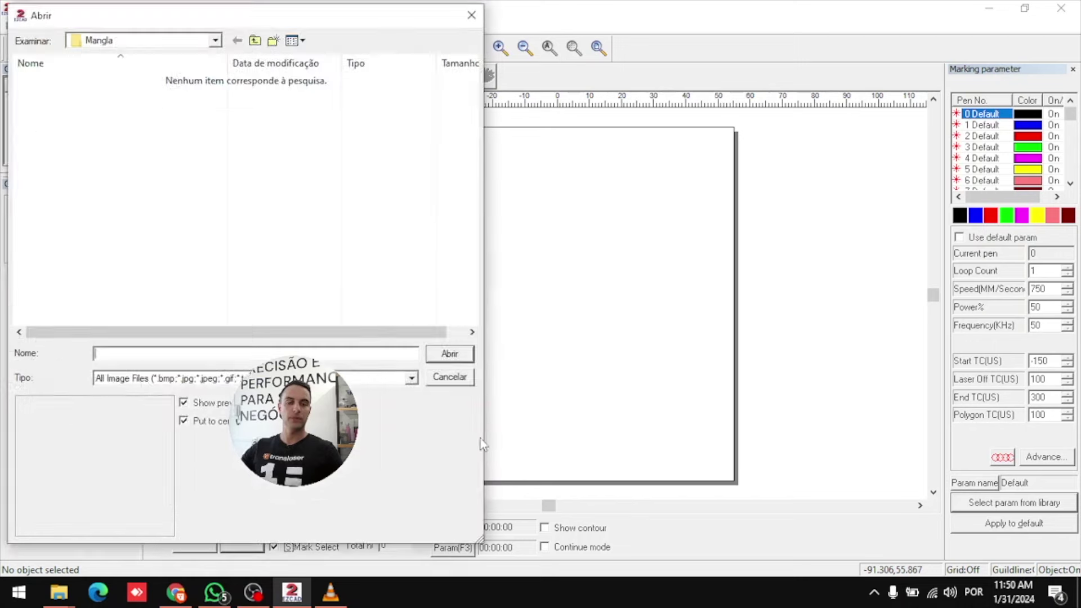
click(85, 40)
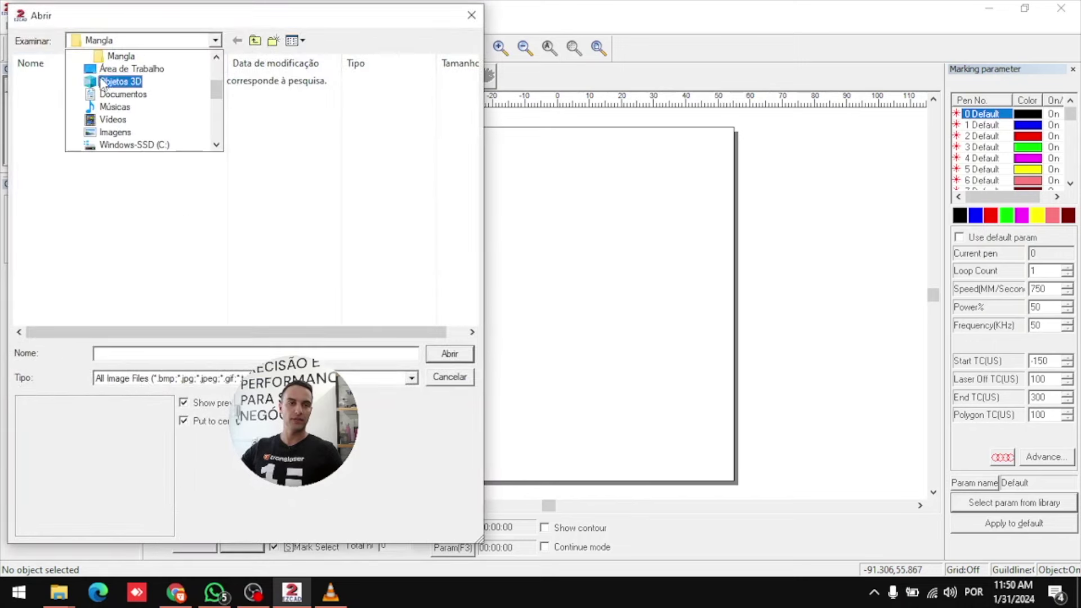
click(101, 66)
scroll(104, 163, down, 2)
double_click(51, 291)
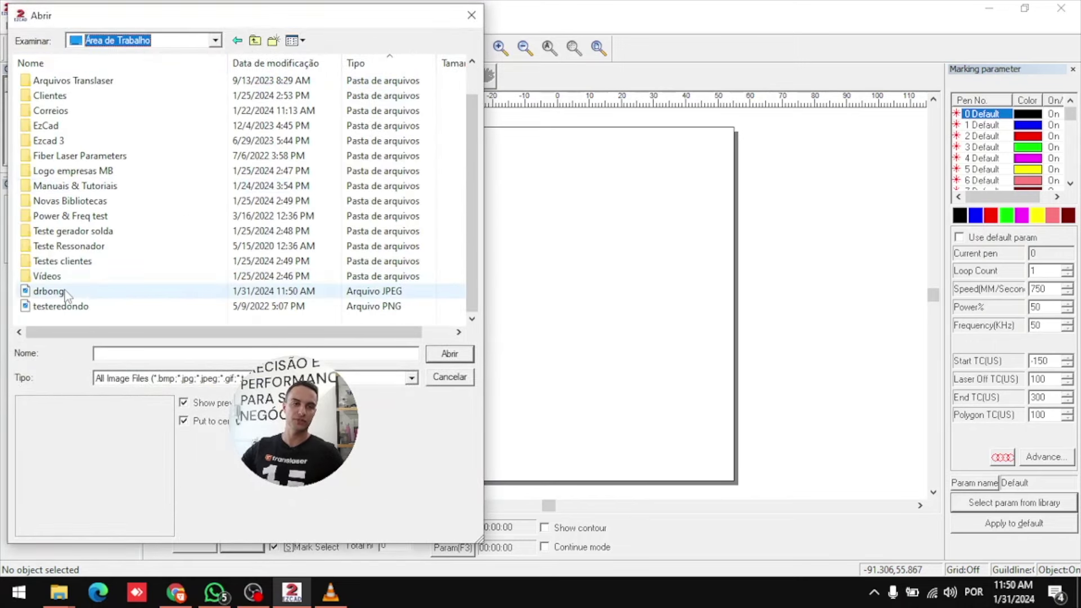
- Toggle Fixed DPI on and off again, and apply Dither to the imported bitmap
scroll(437, 258, up, 3)
scroll(479, 275, down, 2)
scroll(587, 319, up, 5)
scroll(586, 319, down, 3)
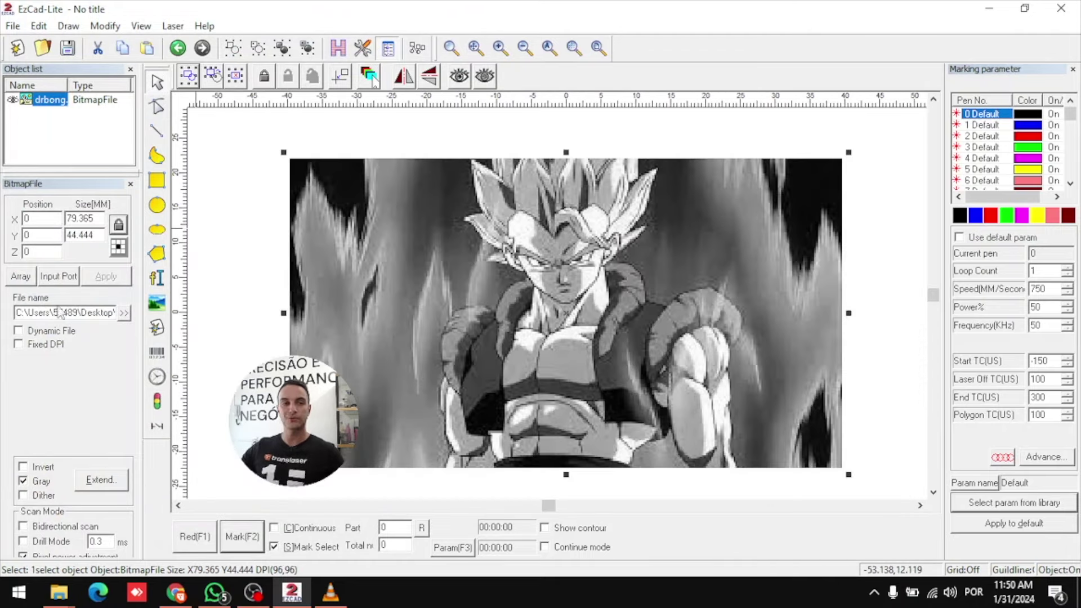
click(20, 345)
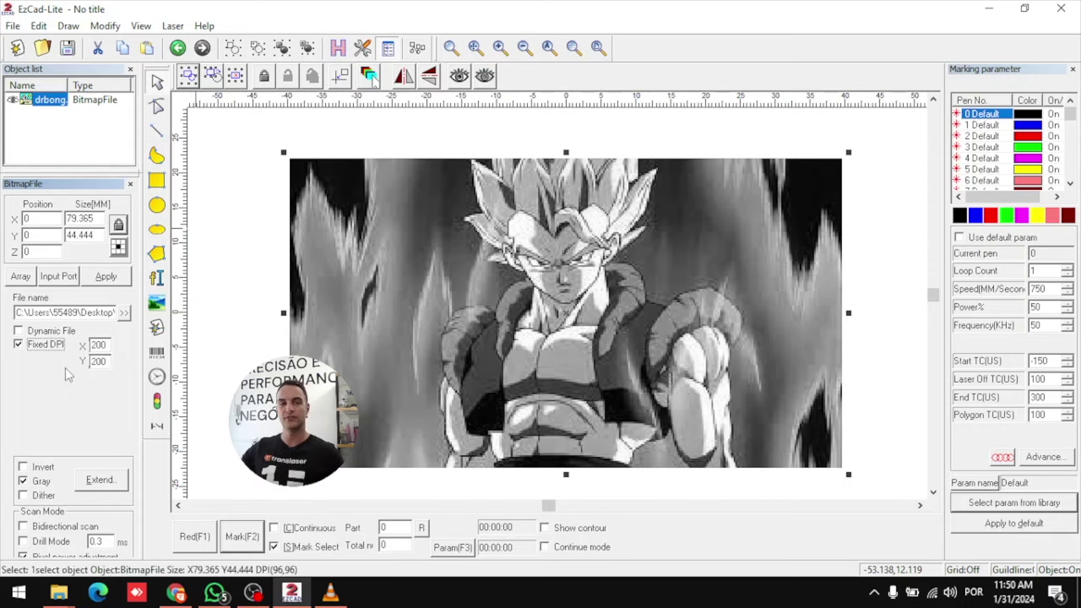
click(21, 345)
click(24, 496)
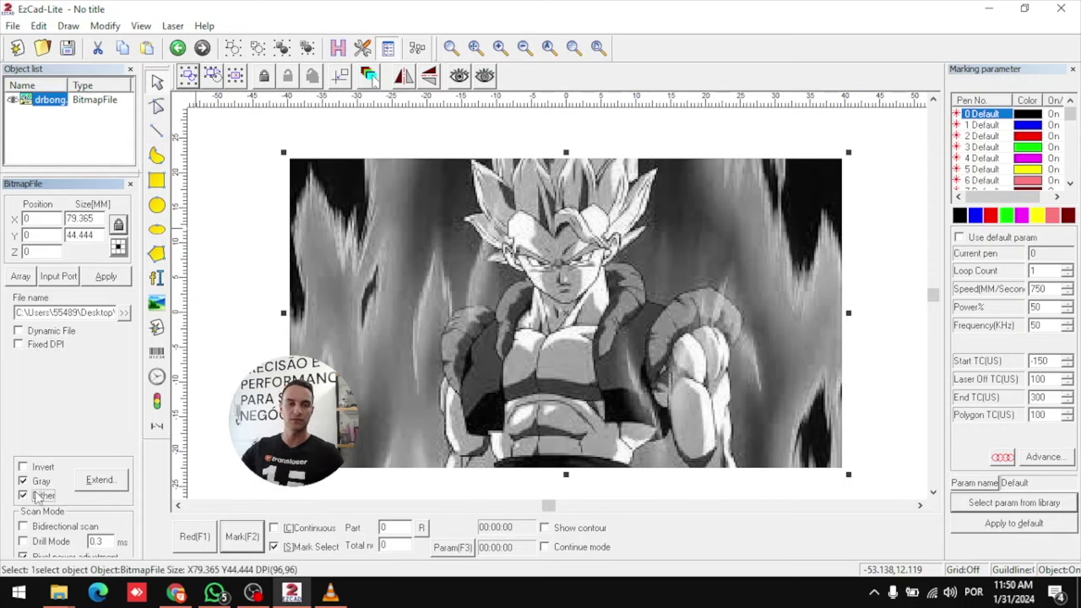
click(84, 277)
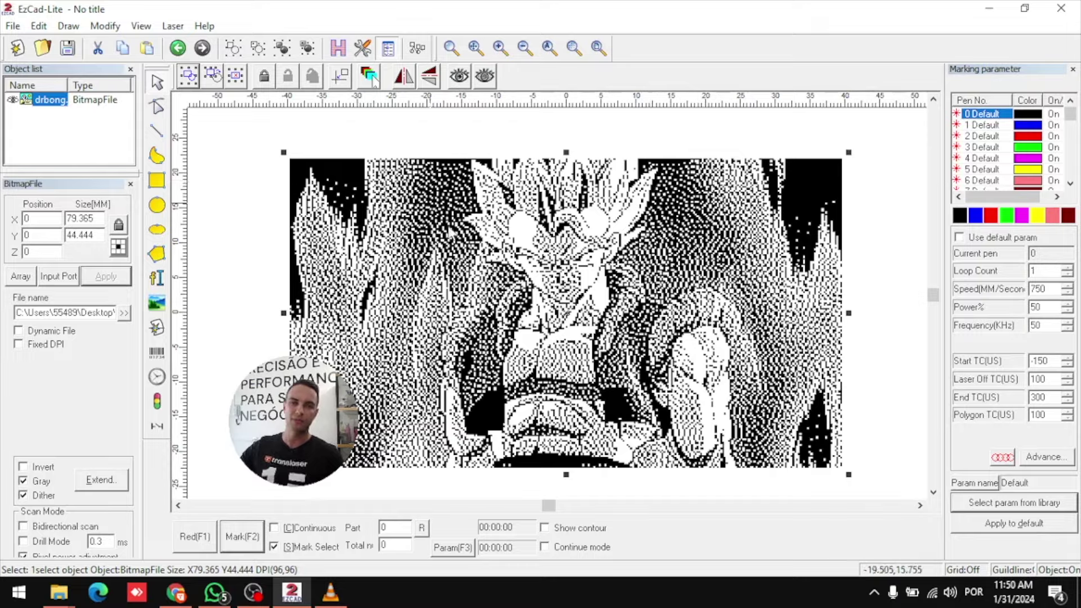
scroll(521, 273, up, 3)
scroll(580, 326, down, 4)
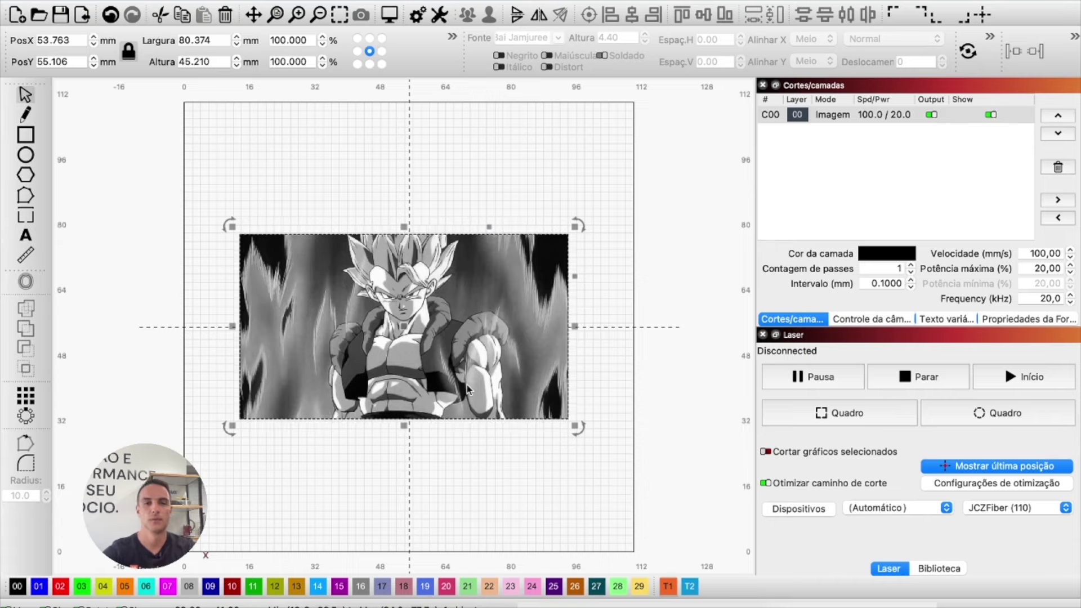
- Switch back to LightBurn, deselect the image and examine the available laser devices
click(439, 154)
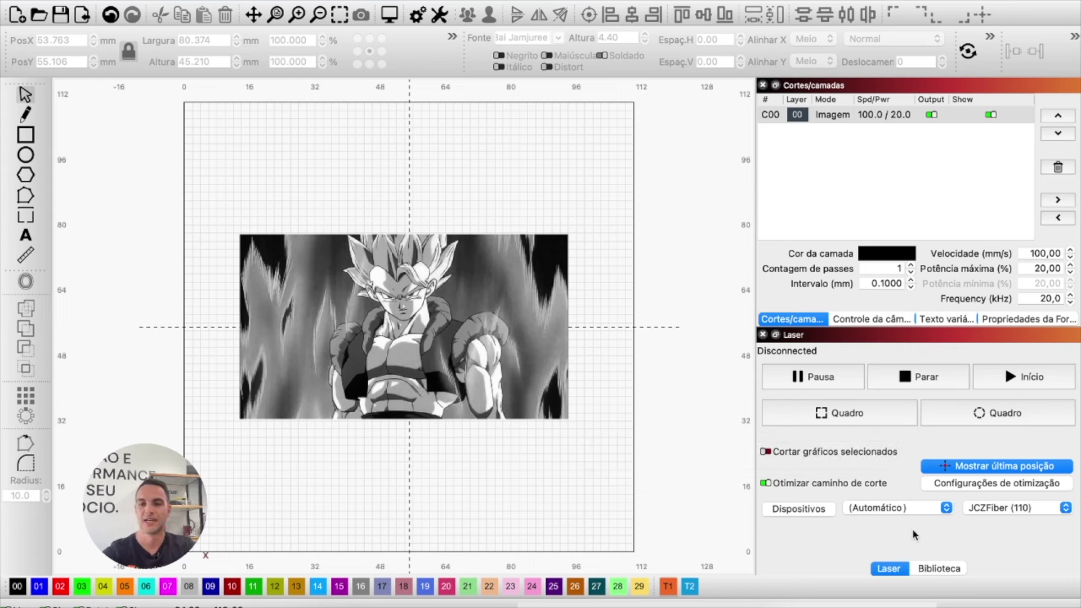
click(1045, 507)
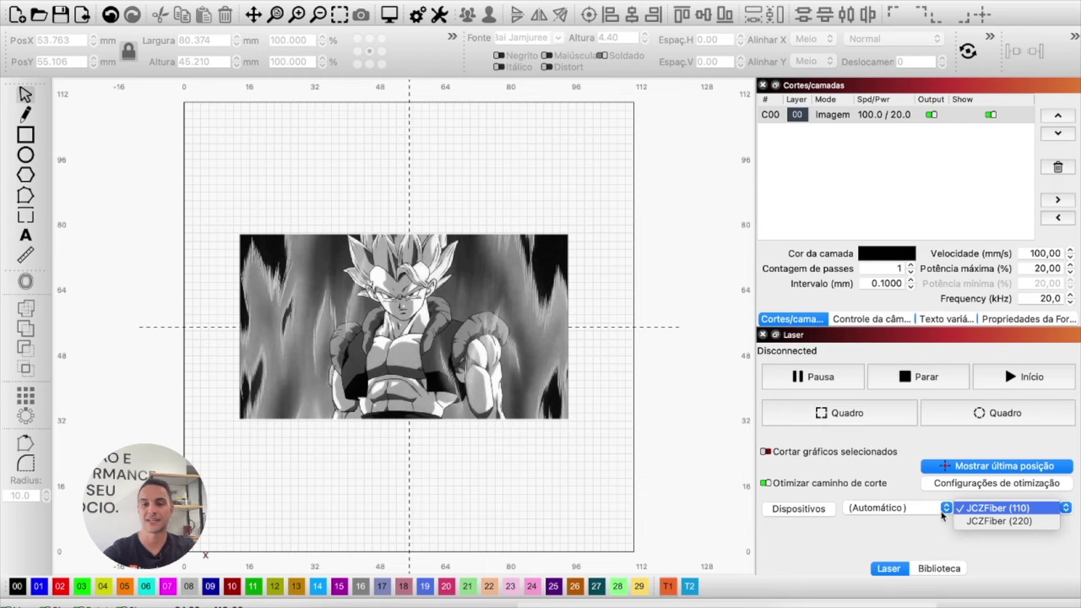
click(857, 542)
- Try to launch LightBurn again by searching the installed applications for "ligh"
key(F4)
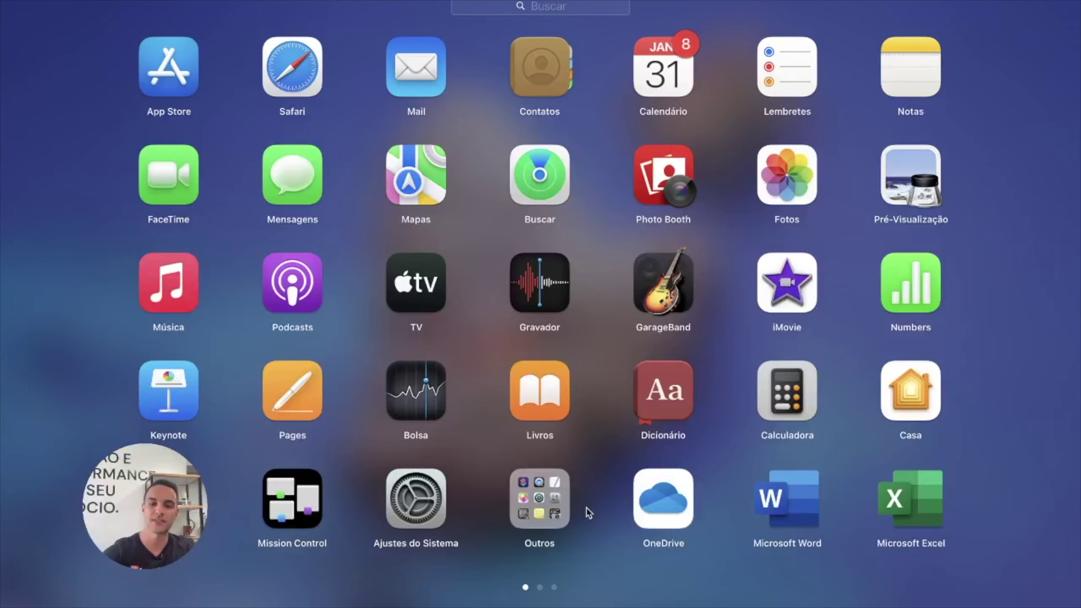
text(ligh)
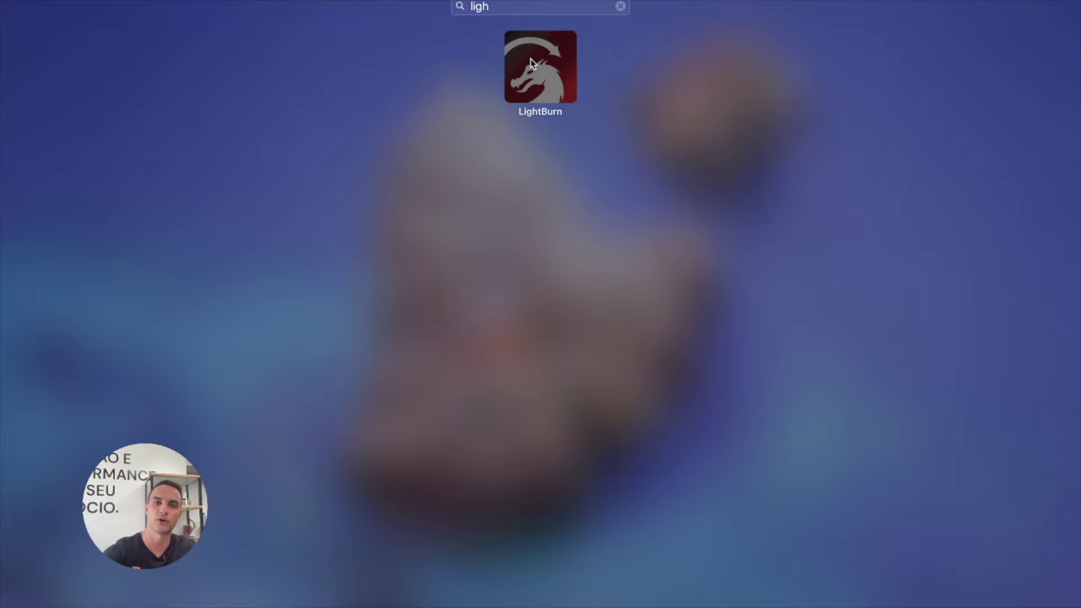
key(Return)
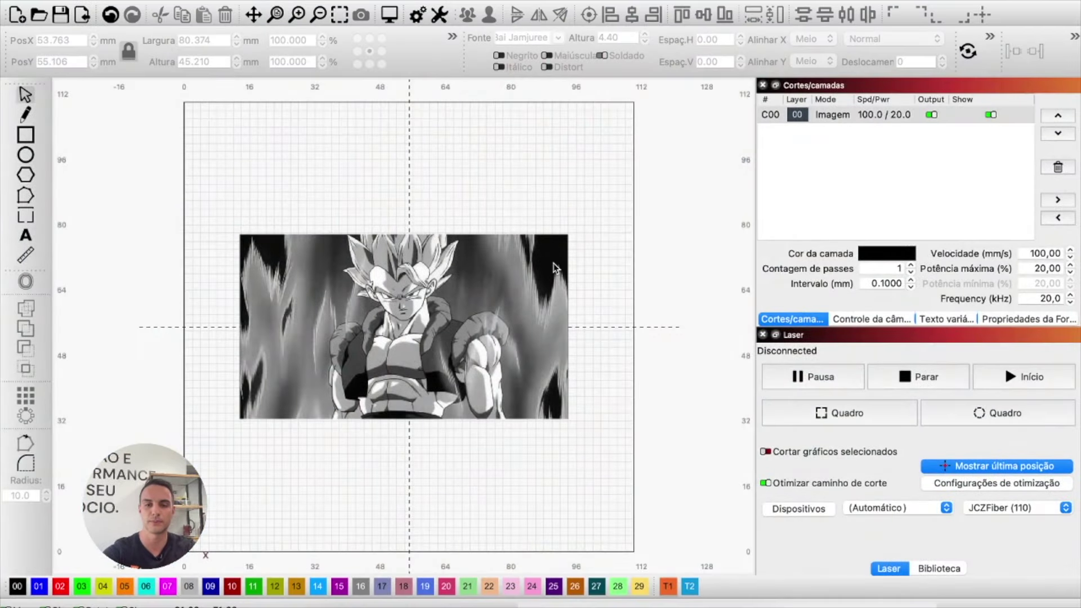
- Open a new LightBurn window, load the backup of the untitled project and select its text and frame
click(98, 1)
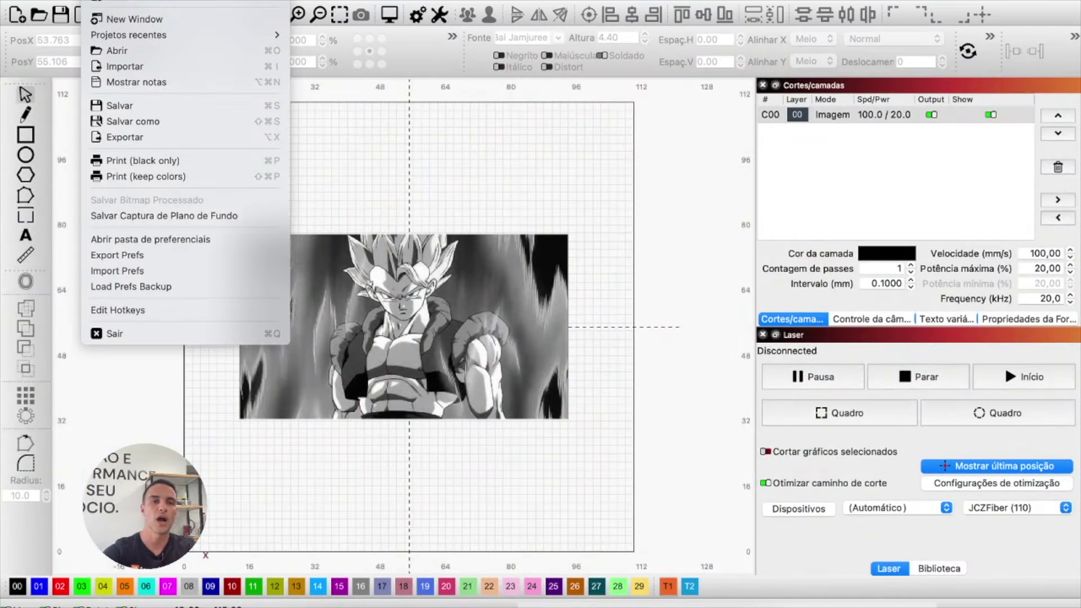
click(117, 22)
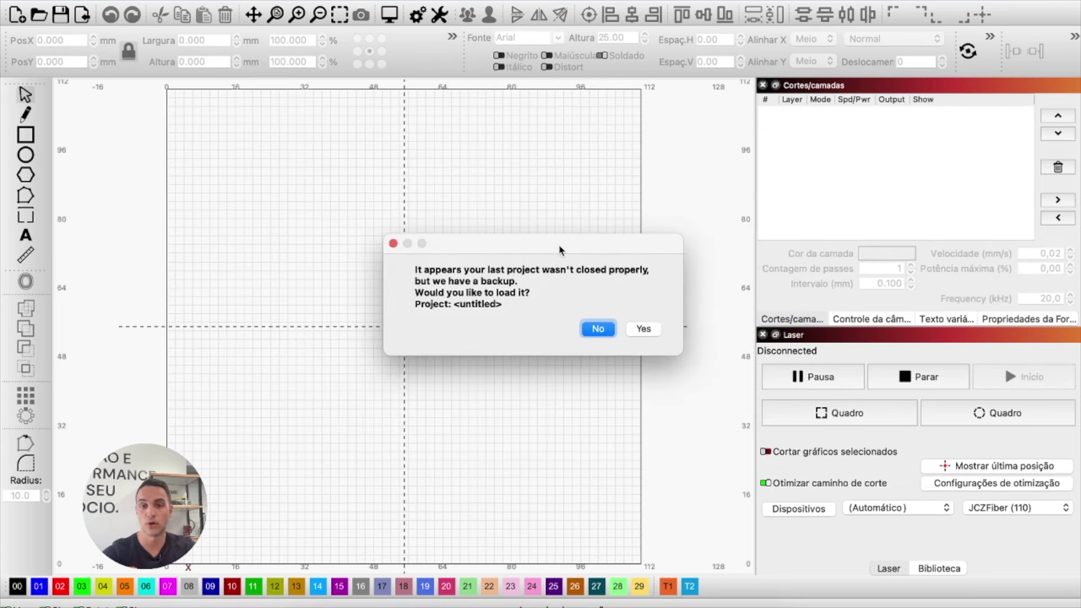
click(643, 328)
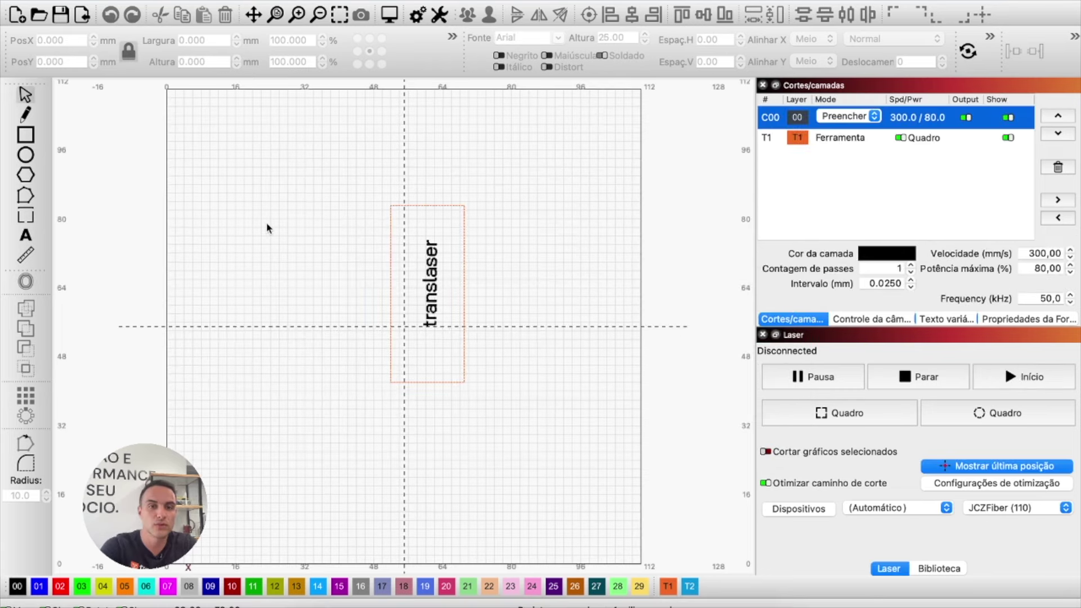
drag(281, 170, 478, 420)
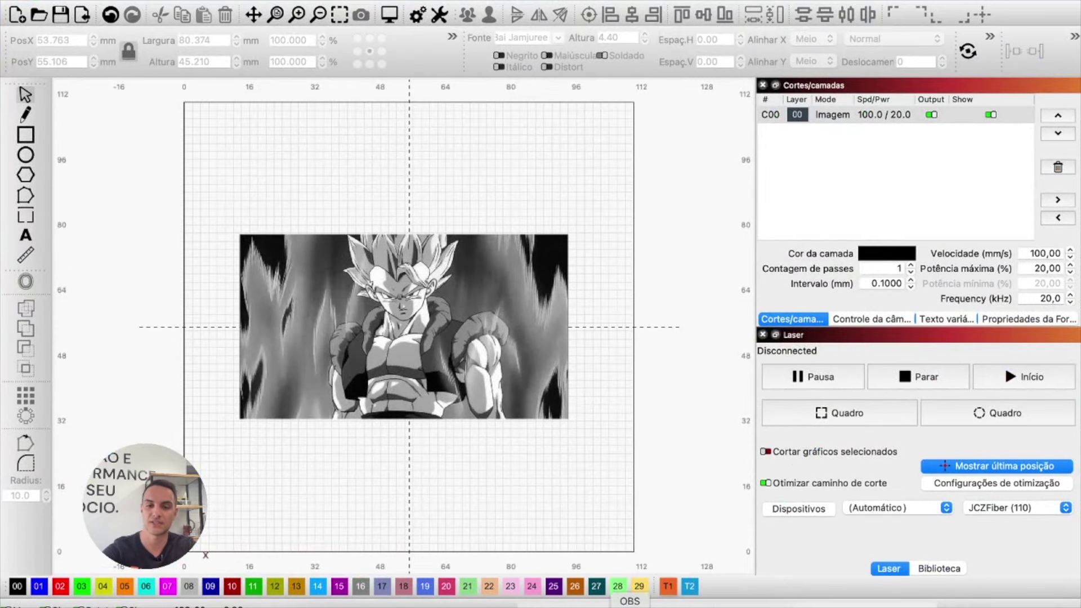
- Set the laser device of the second LightBurn window to JCZFiber (220) and return to the first window
click(624, 606)
click(996, 509)
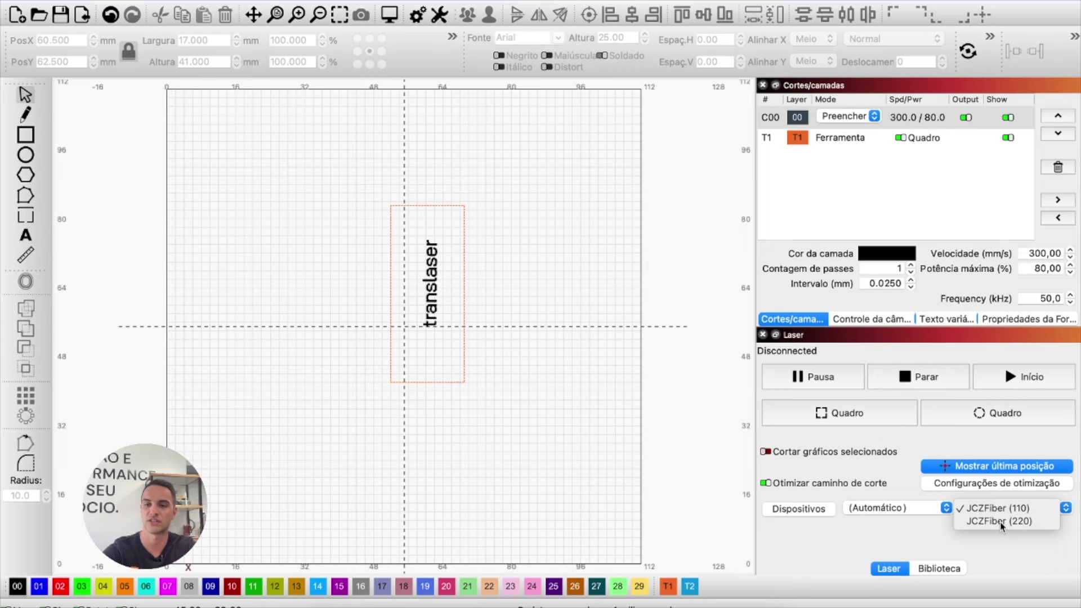
click(1001, 522)
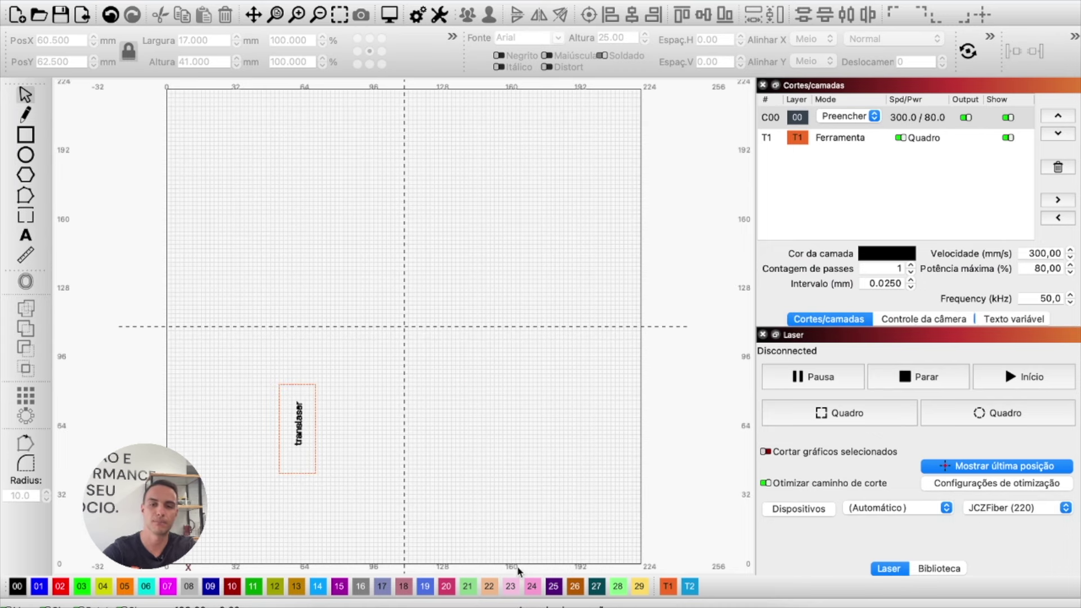
click(656, 605)
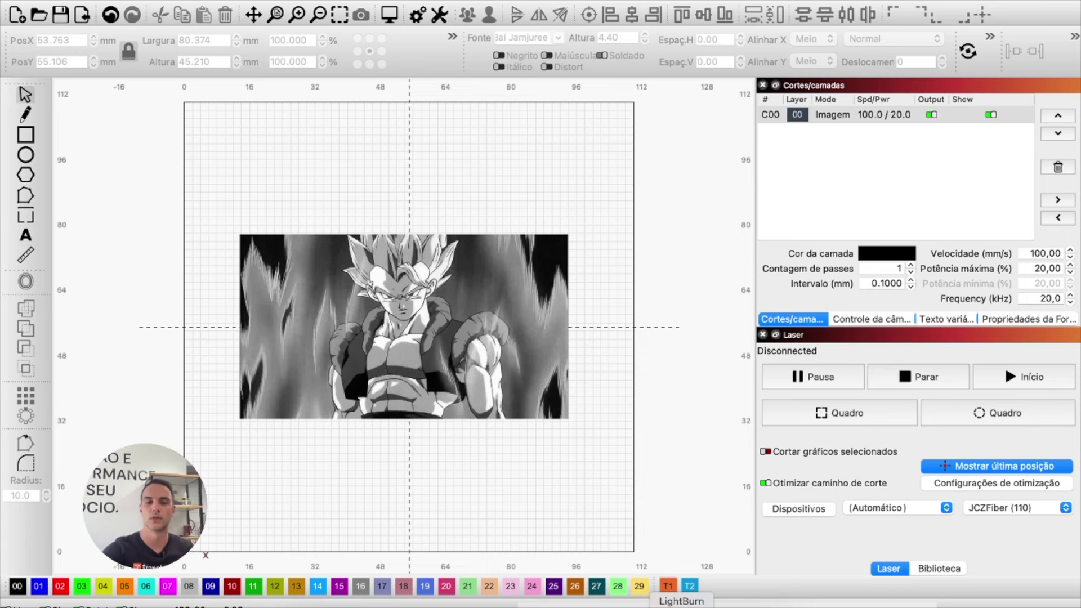
- Open the material library in the first LightBurn window
click(624, 605)
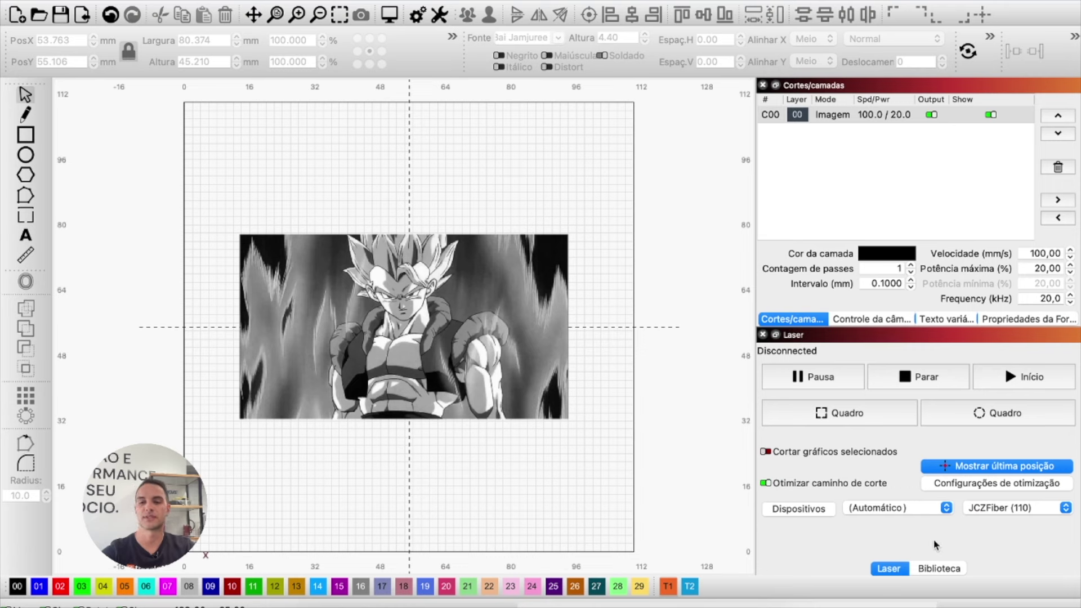
click(938, 570)
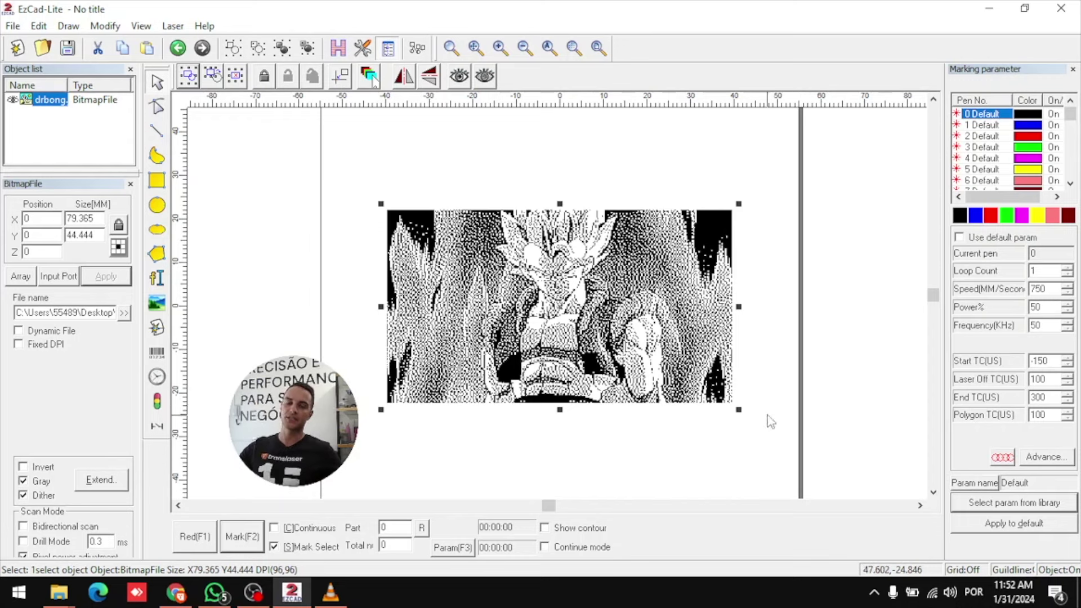
- Switch to EzCad and look through the presets in its marking parameter library without applying any
click(997, 503)
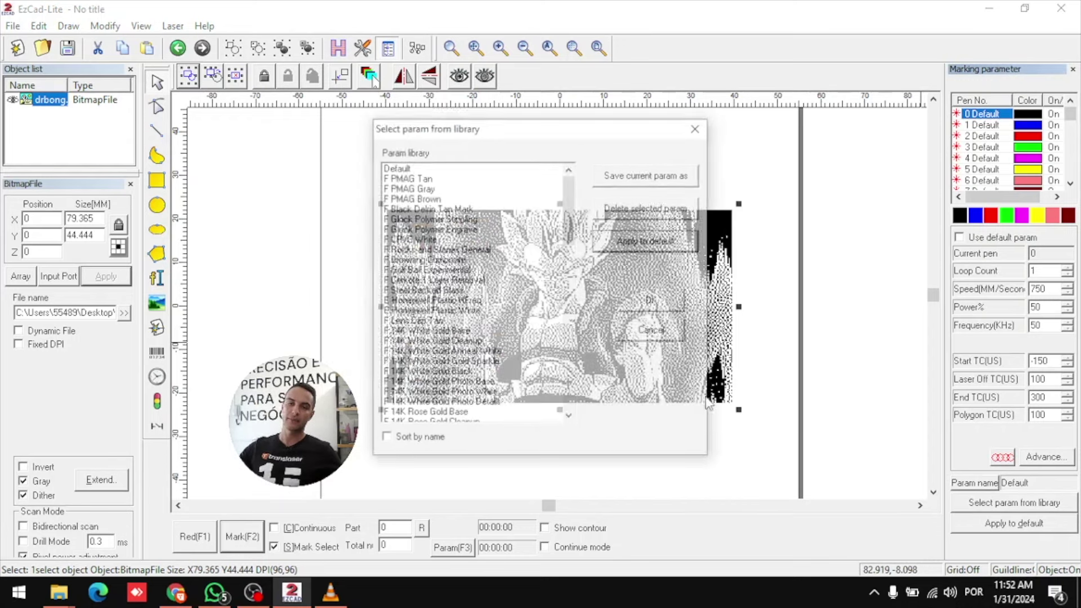
scroll(483, 217, down, 2)
scroll(483, 217, down, 12)
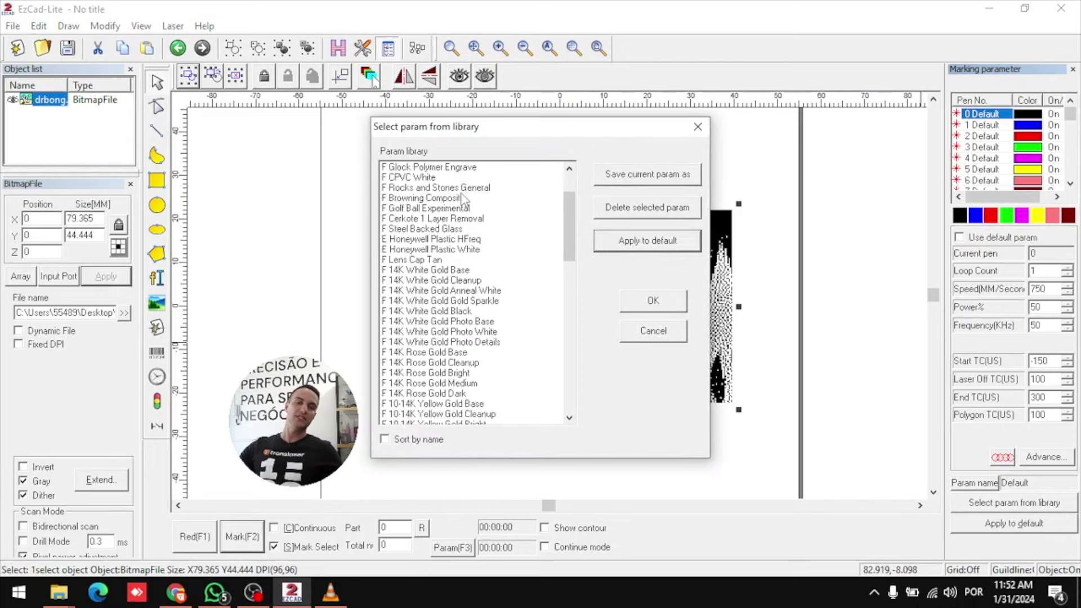
scroll(465, 206, down, 8)
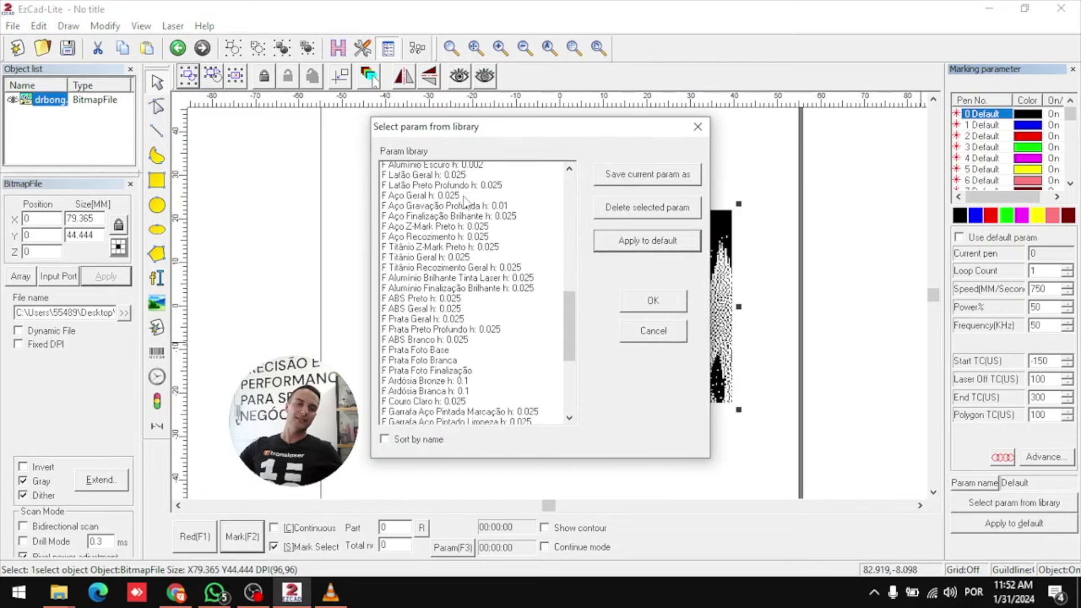
scroll(450, 190, down, 1)
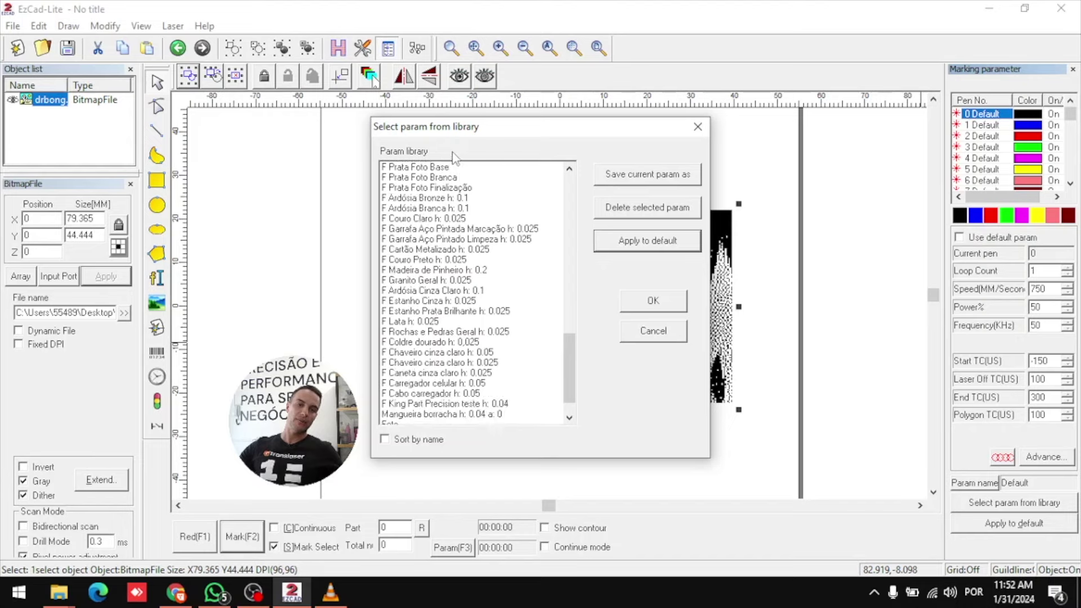
click(653, 332)
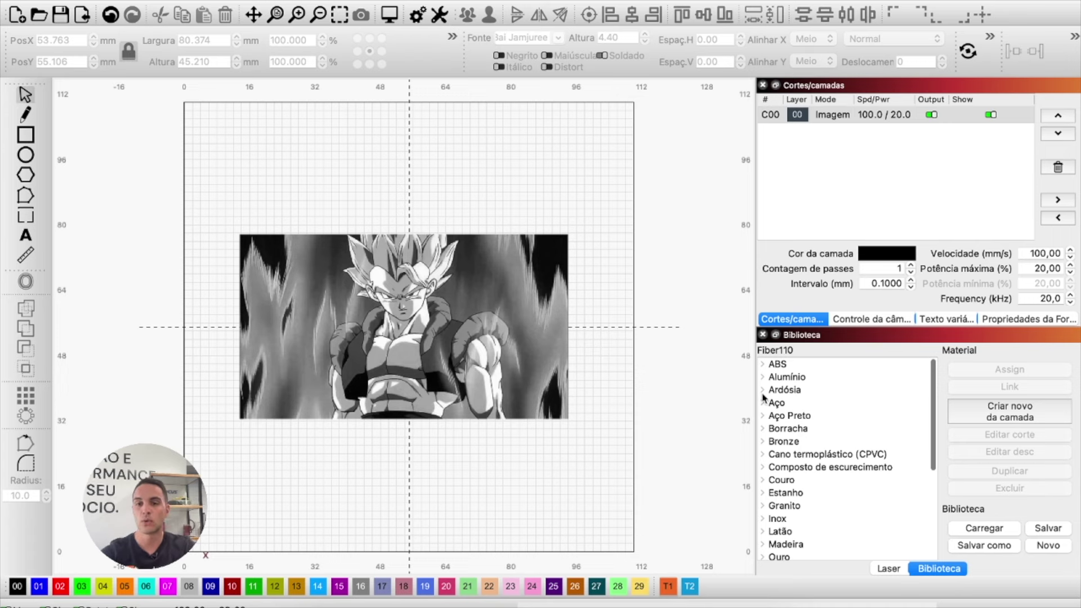
- Return to LightBurn and examine the Foto presets under Alumínio in the Fiber110 material library
click(764, 377)
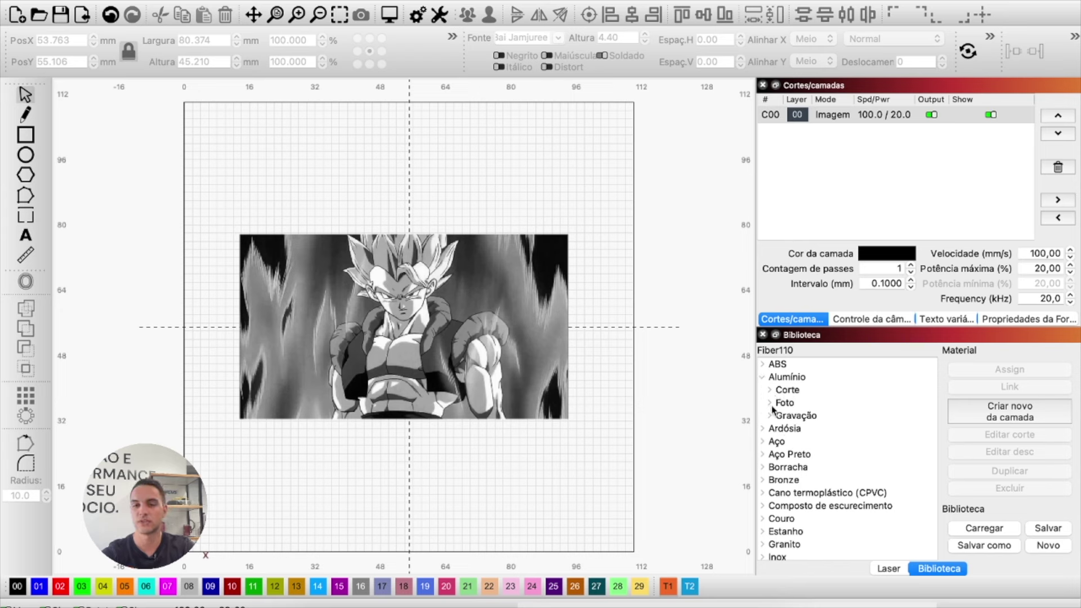
click(769, 403)
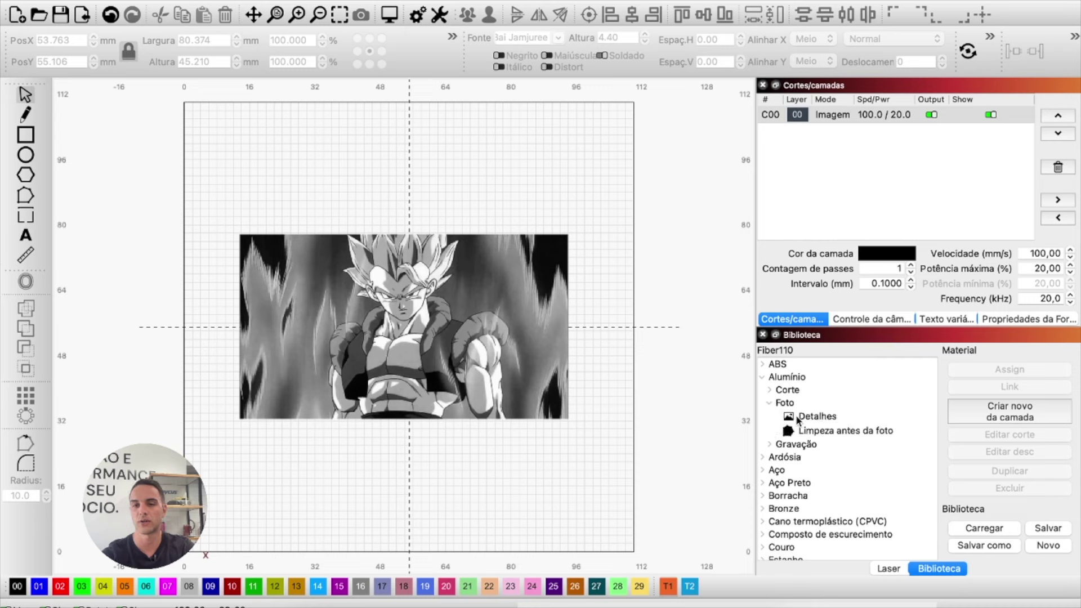
click(810, 417)
click(815, 432)
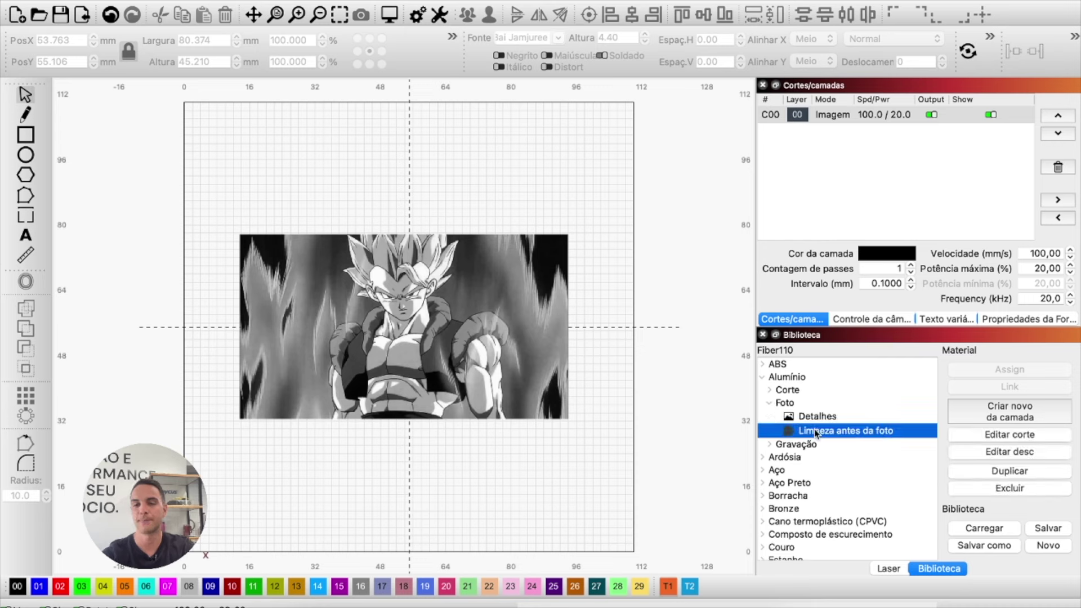
scroll(791, 510, down, 8)
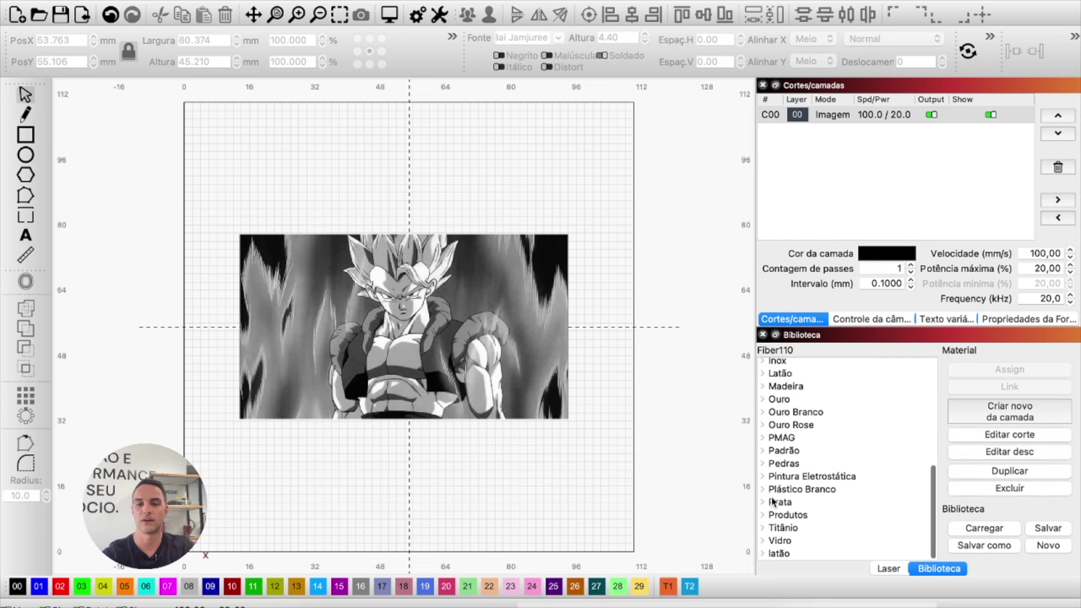
- Review the cut settings of the Base preset for Gravação on Ouro without changing them
click(768, 401)
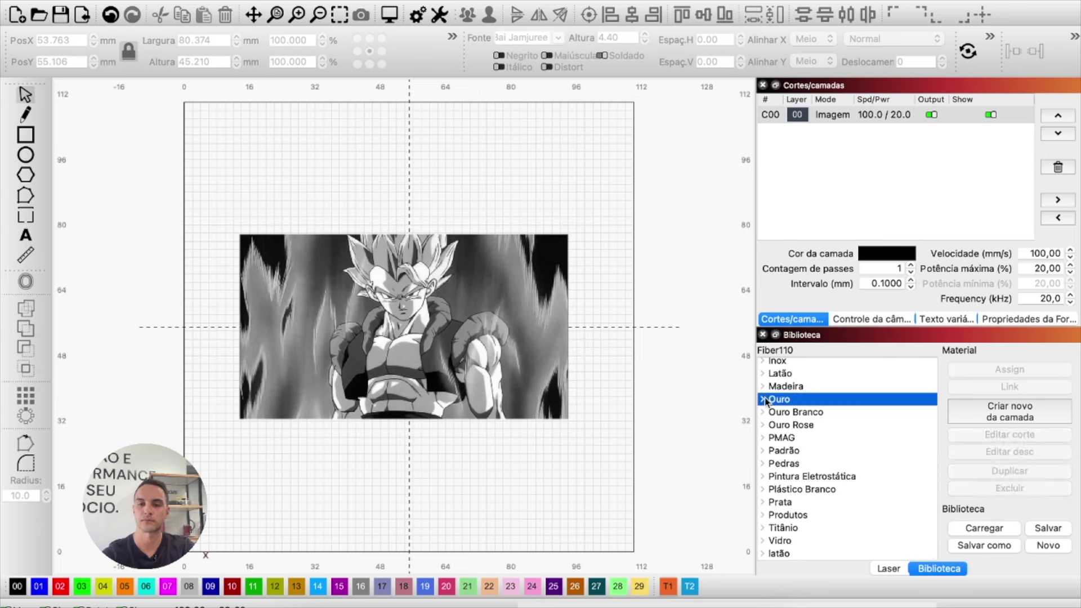
click(763, 400)
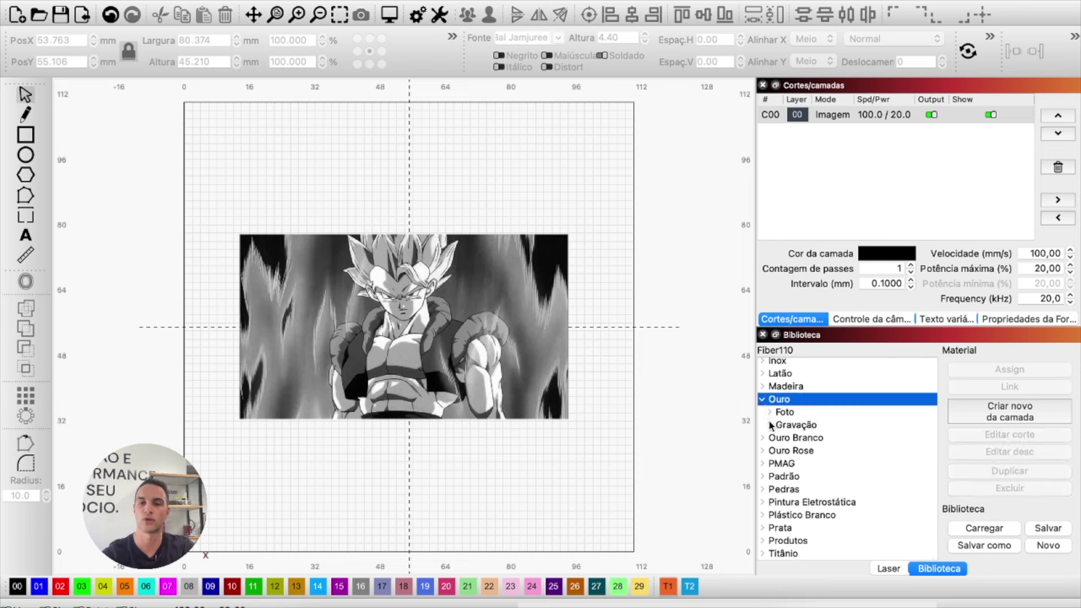
click(769, 425)
click(805, 440)
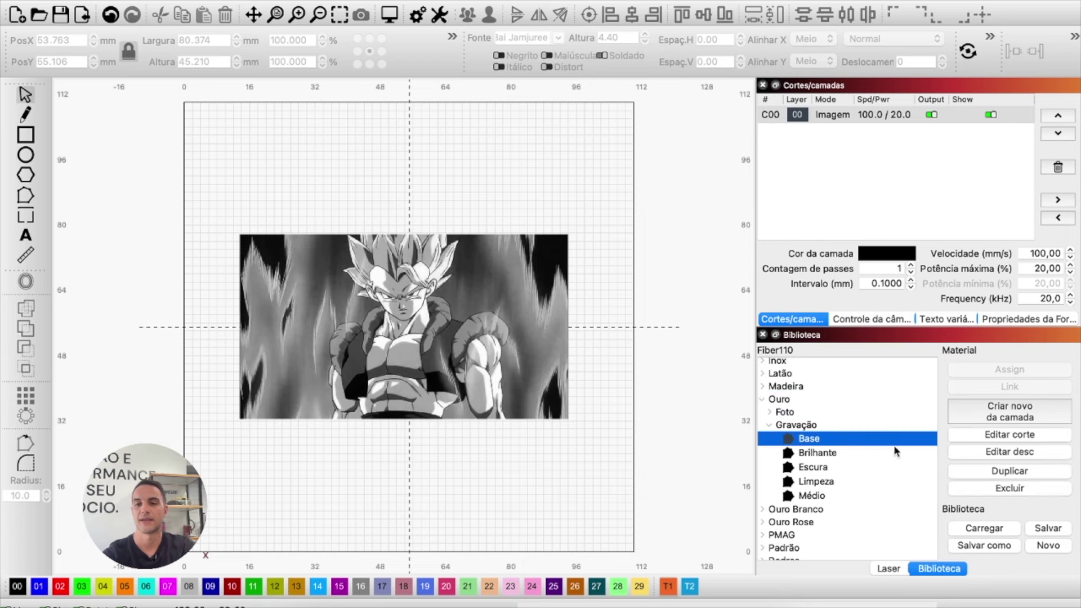
double_click(876, 442)
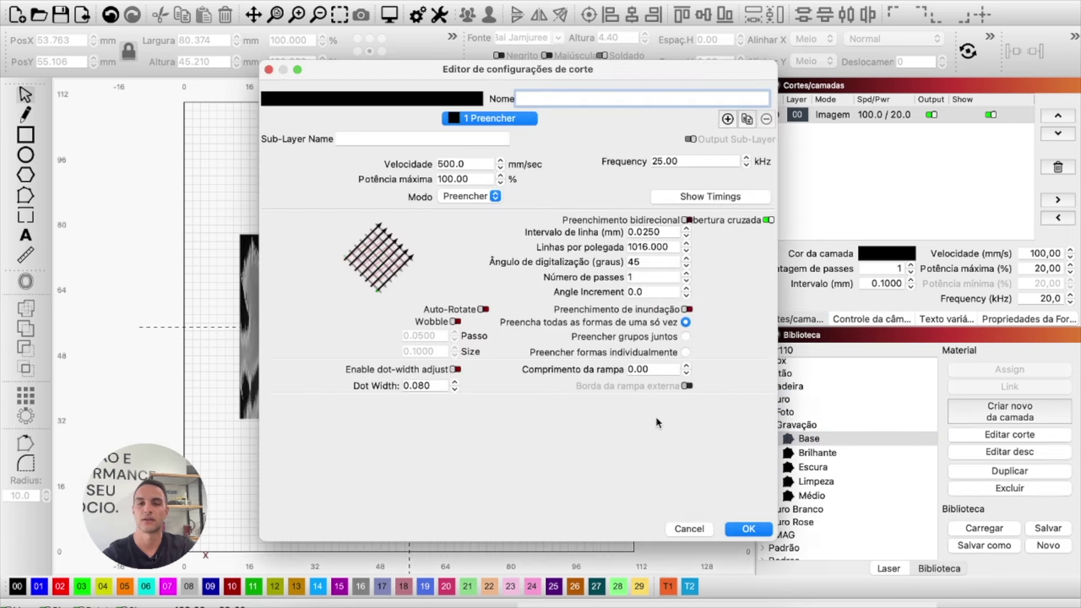
click(689, 529)
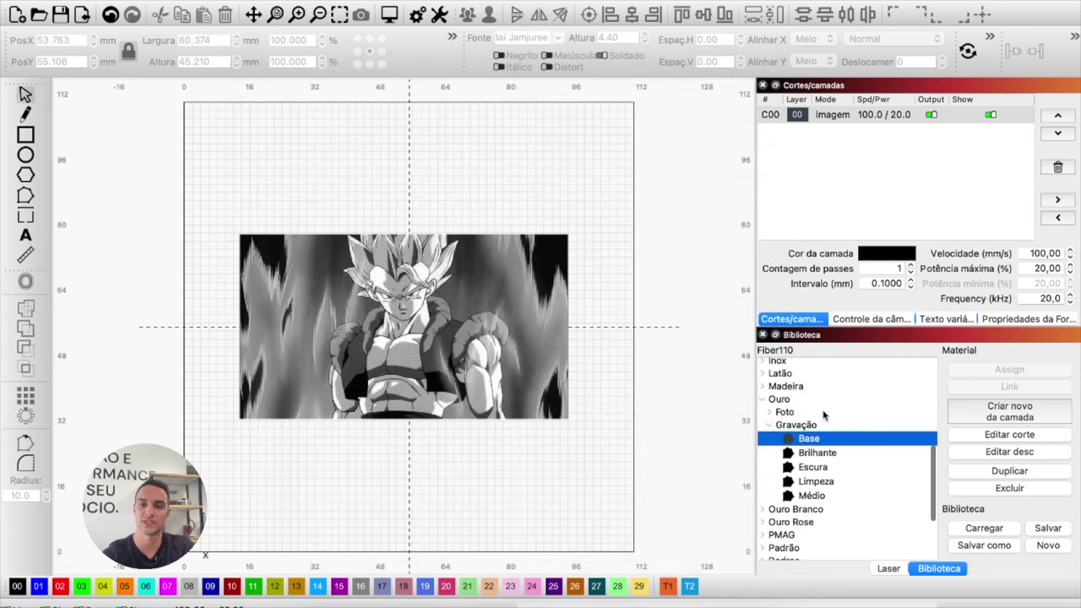
- Assign the Base preset for Foto on Ouro to the image layer C00 and review the layer's cut settings
scroll(794, 441, up, 4)
click(772, 475)
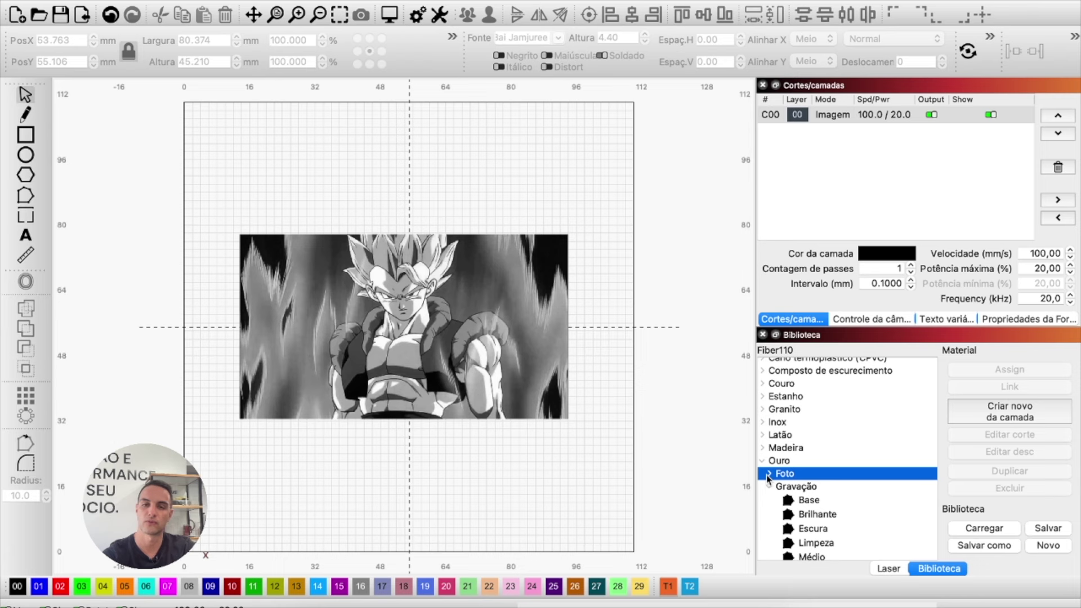
click(769, 475)
click(807, 487)
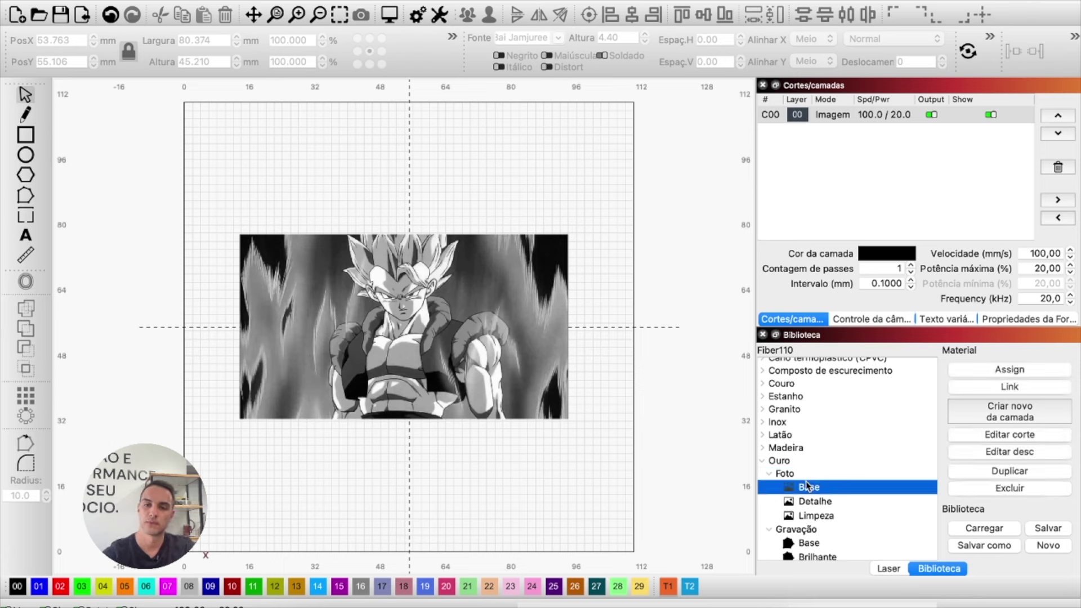
click(981, 368)
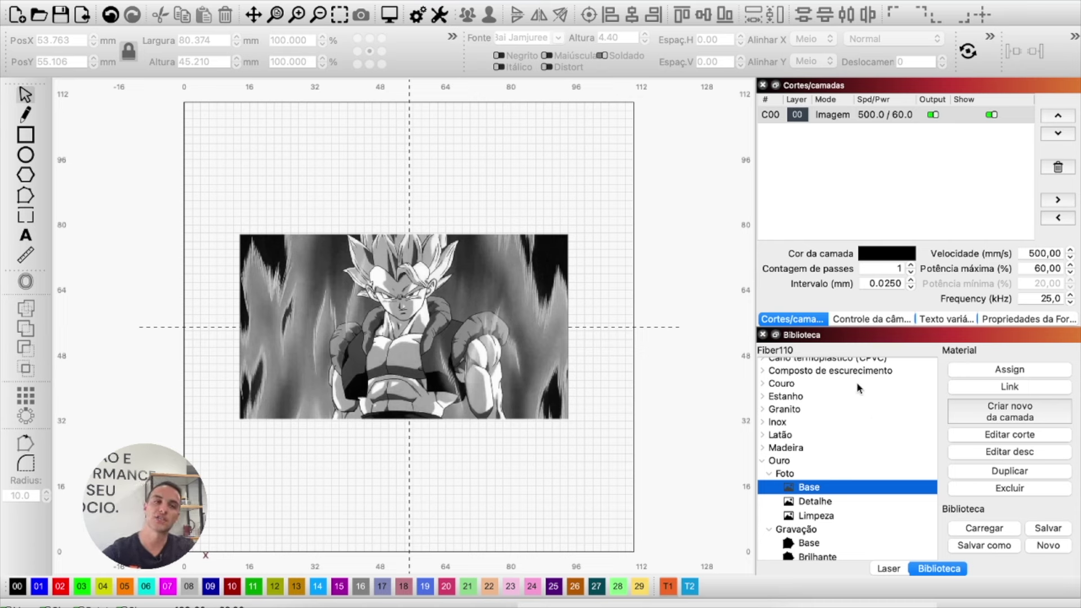
double_click(887, 115)
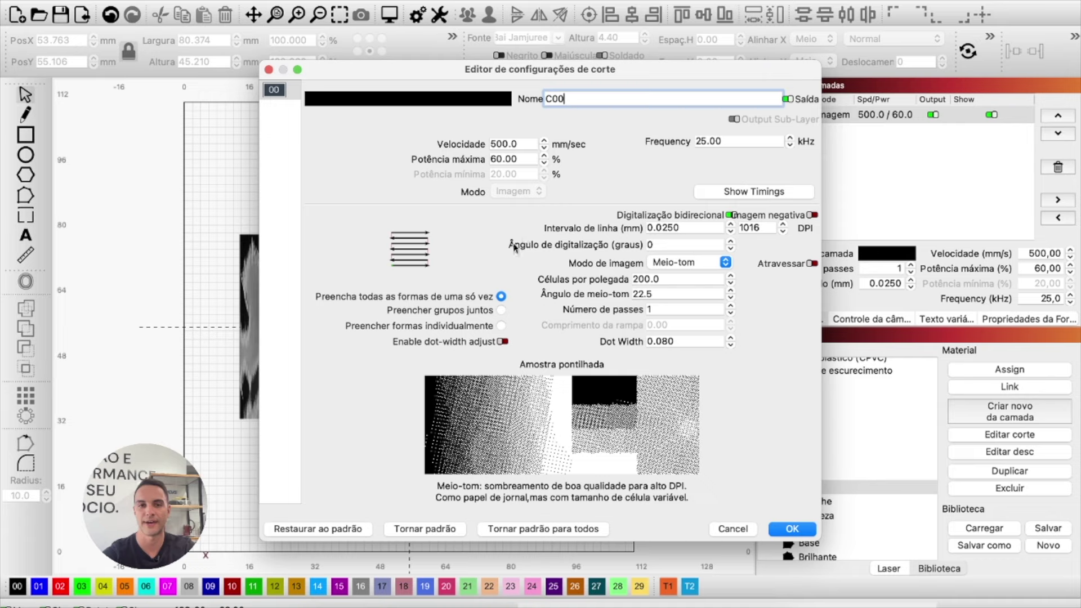
click(747, 528)
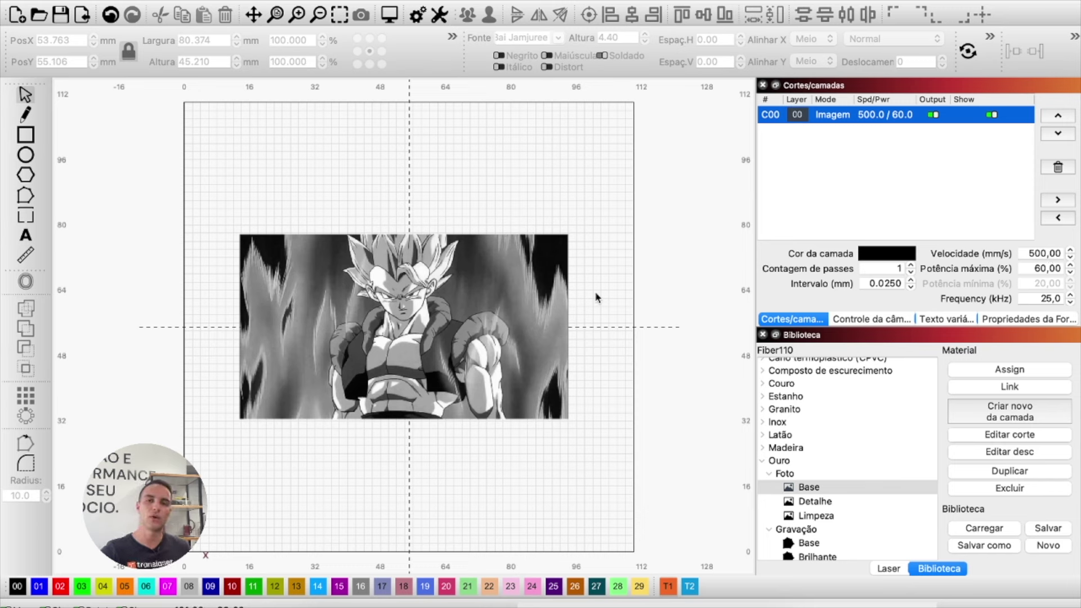
- Delete the image, add the text "translaser" in the workspace and put it on layer 00
click(332, 265)
key(Delete)
click(26, 235)
text(translaser)
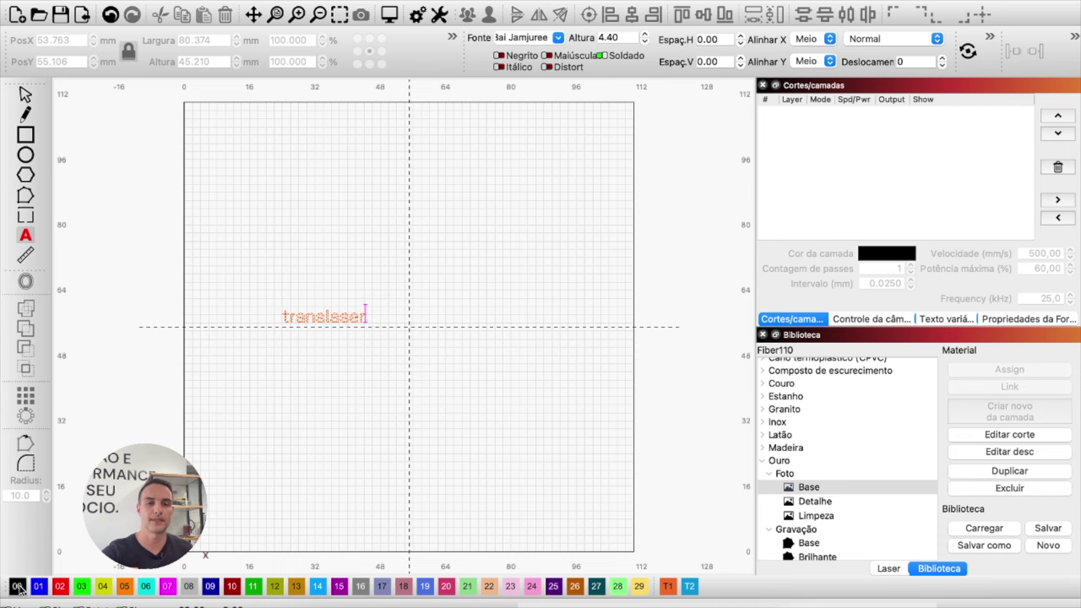
click(324, 315)
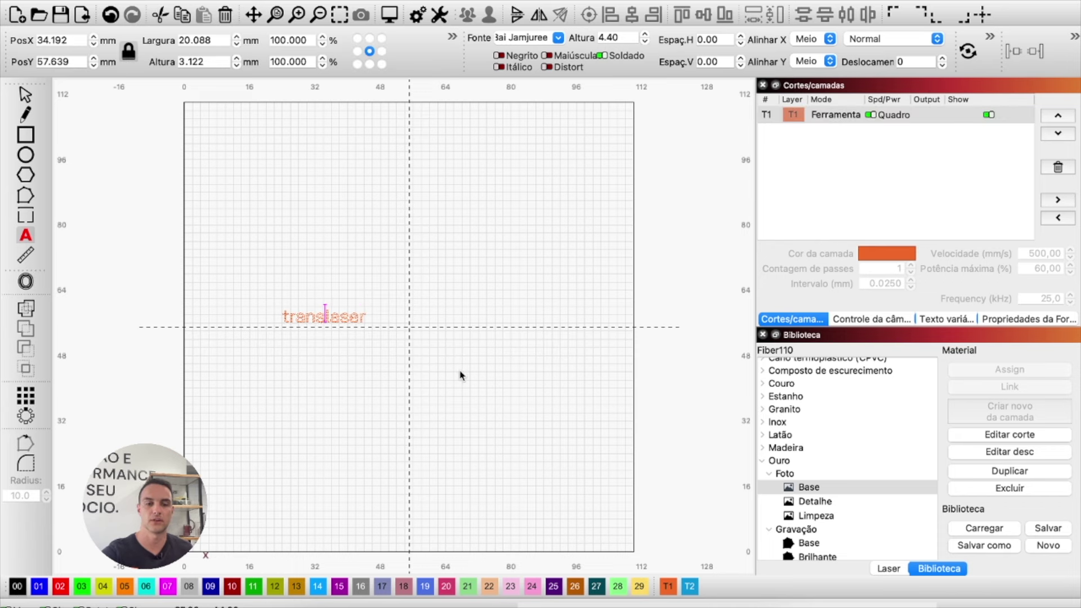
click(13, 587)
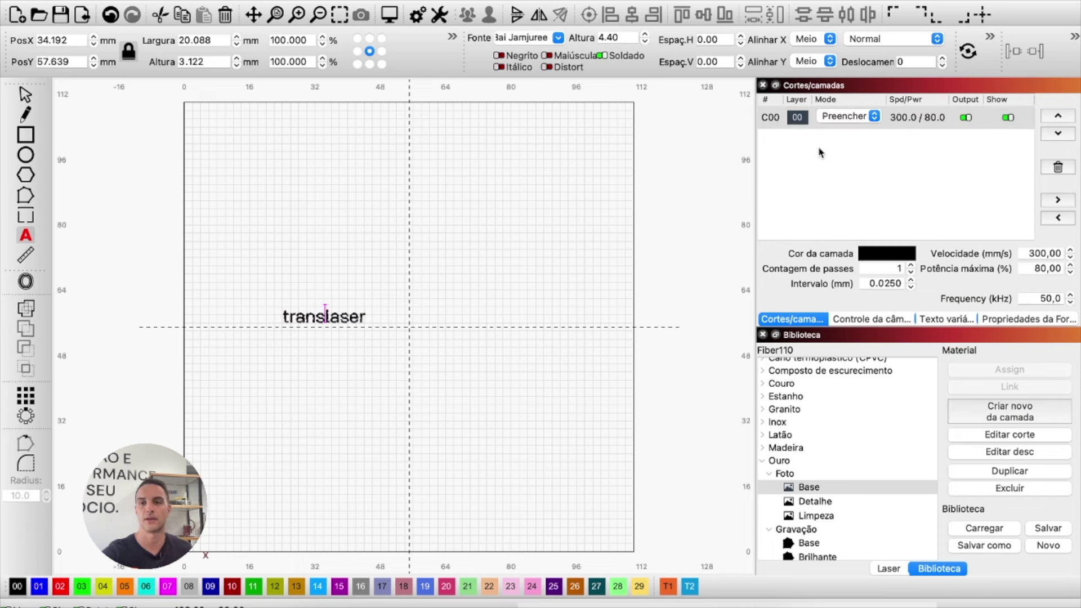
- Set the text's width to 80.088 mm and centre it in the workspace at X 55, Y 55 mm
key(Home)
click(179, 40)
text(80.088)
key(Return)
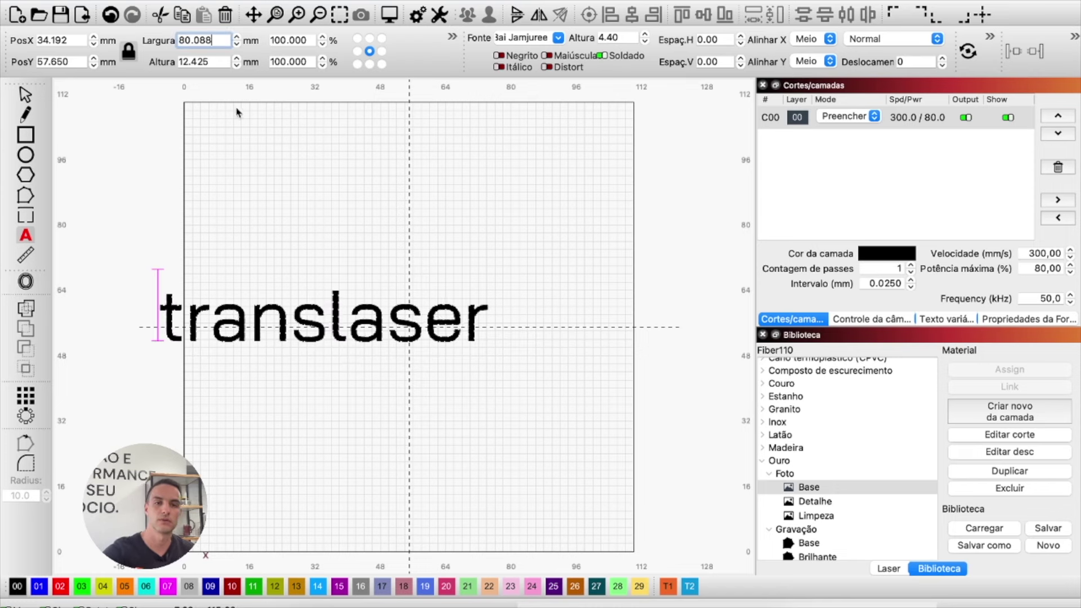
key(Escape)
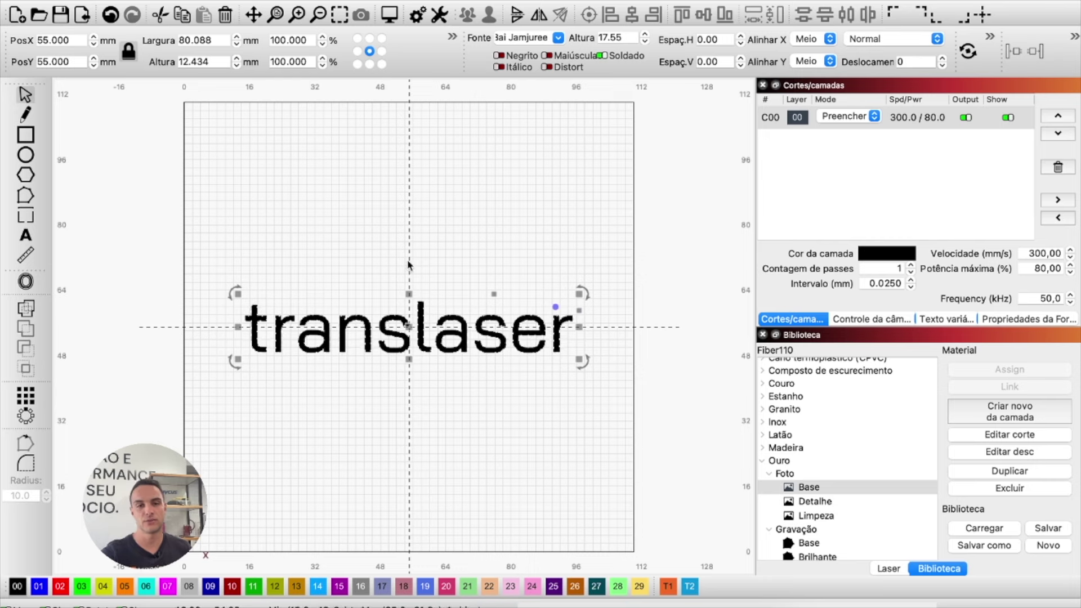
- Add a Linha sub-layer to the cut settings of layer C00 and name it "limpeza"
double_click(915, 118)
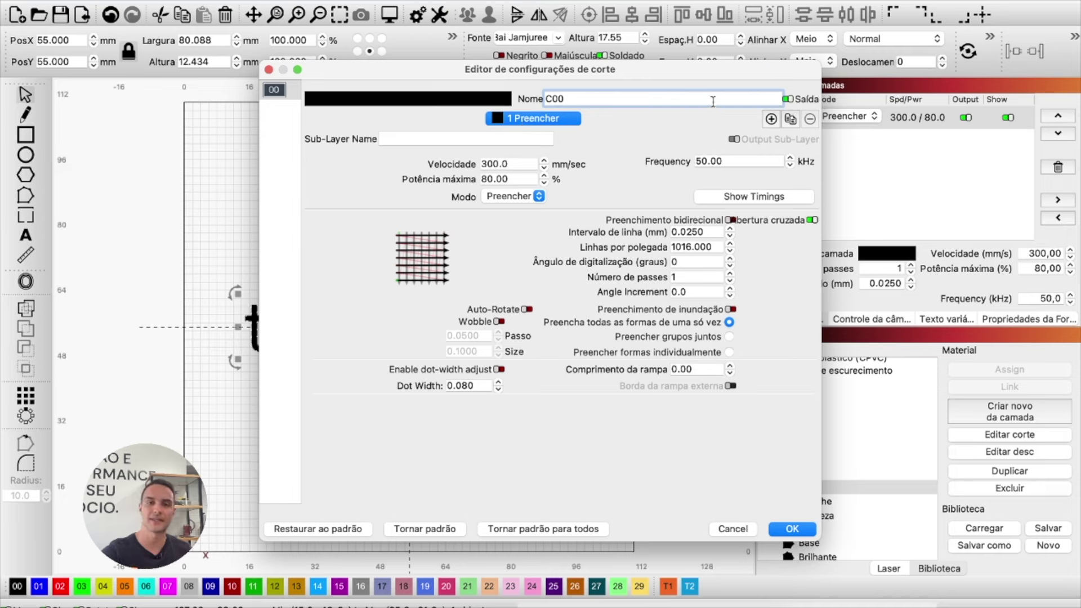
click(771, 119)
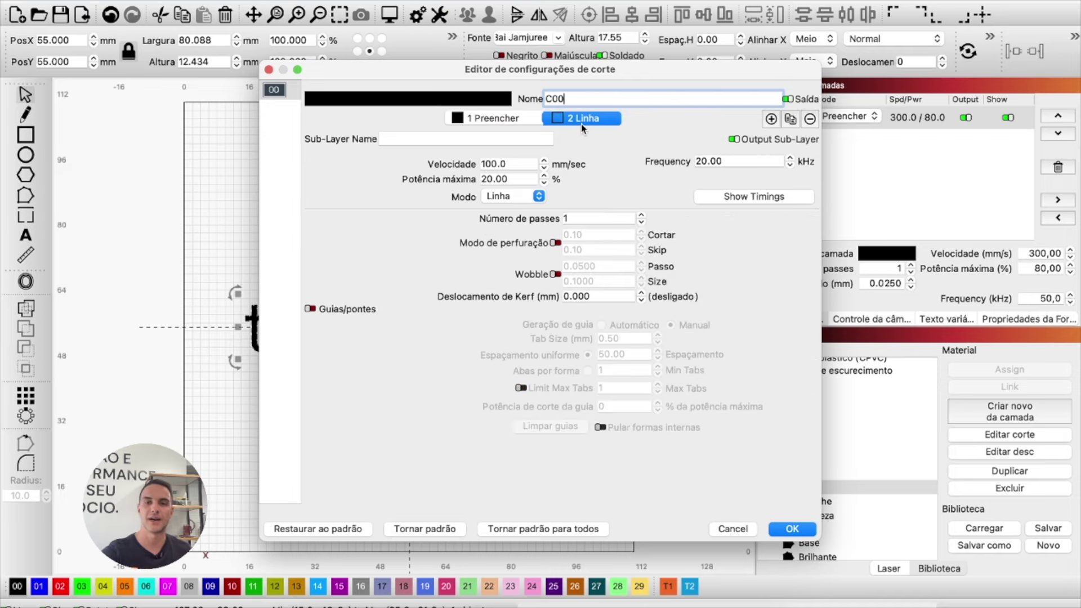
click(453, 136)
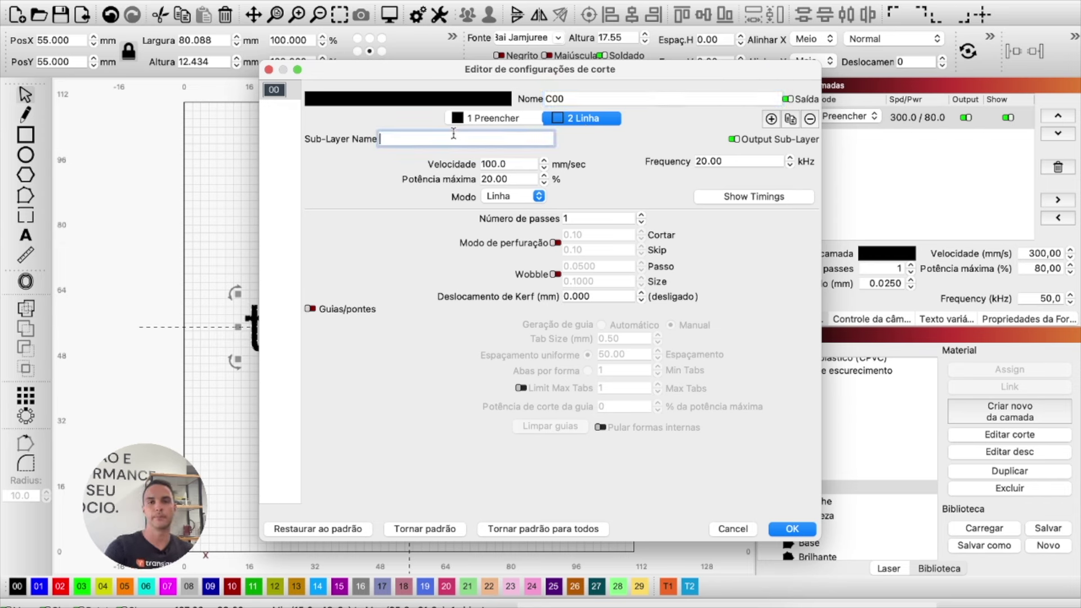
text(limpeza)
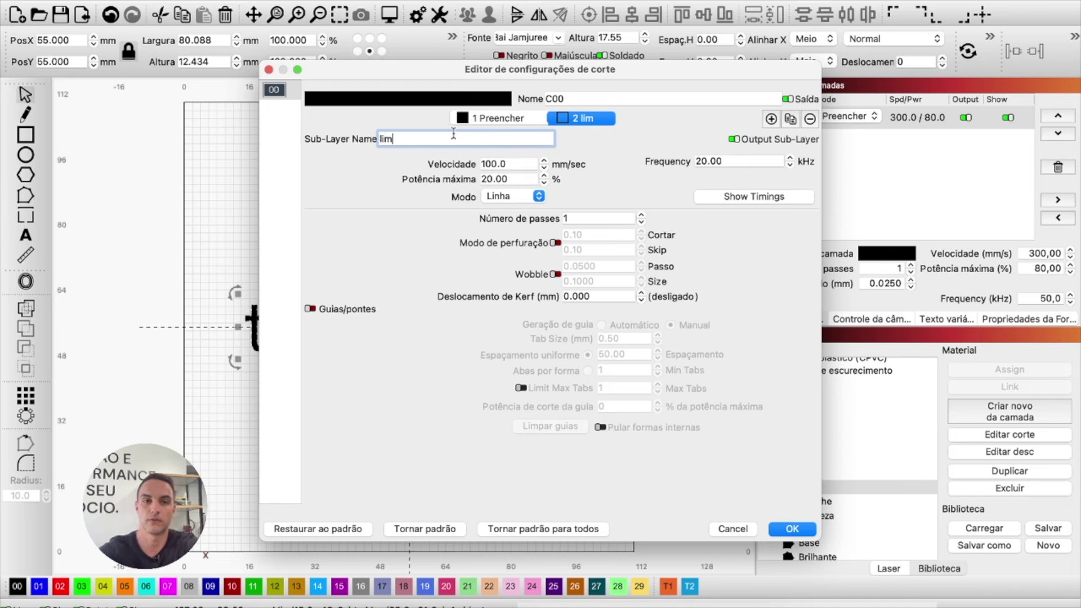
- Add a third sub-layer named "limpeza final", check the sub-layers and accept the cut settings of layer C00
click(771, 118)
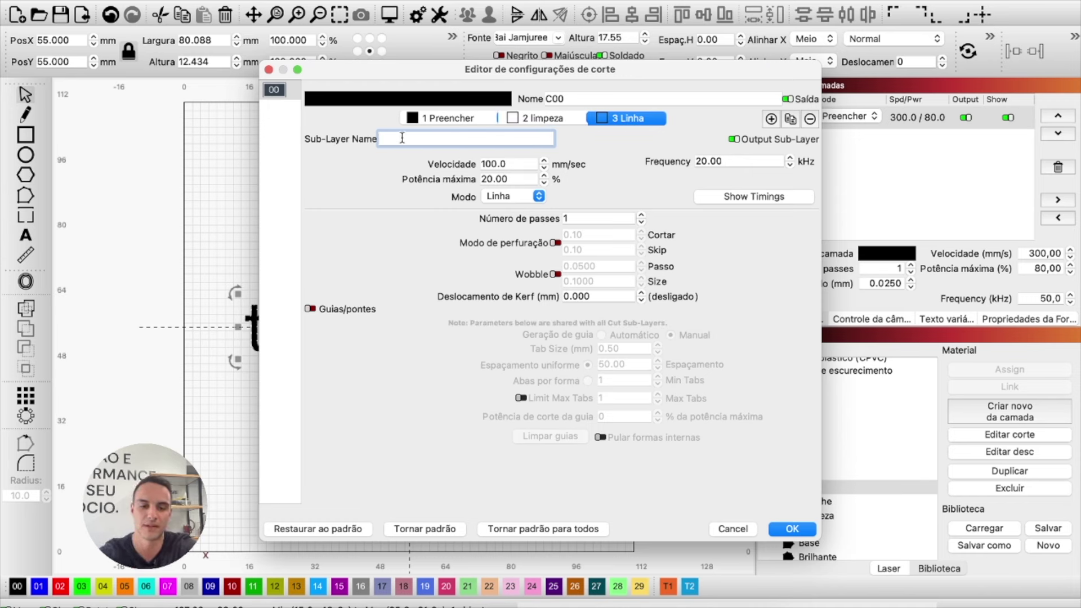
text(limpen)
text(a final)
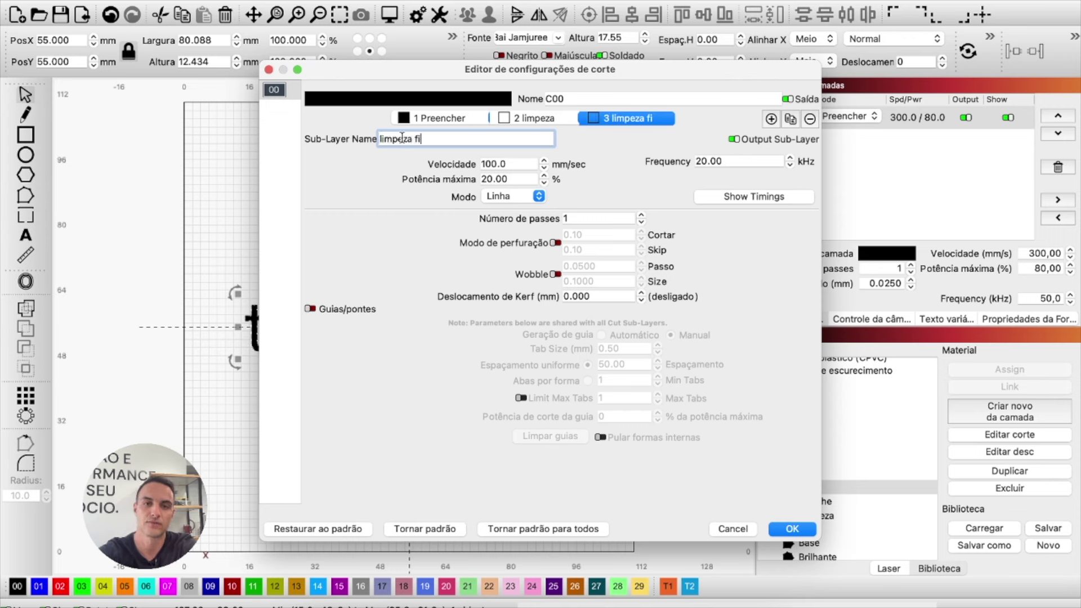
click(469, 121)
click(522, 117)
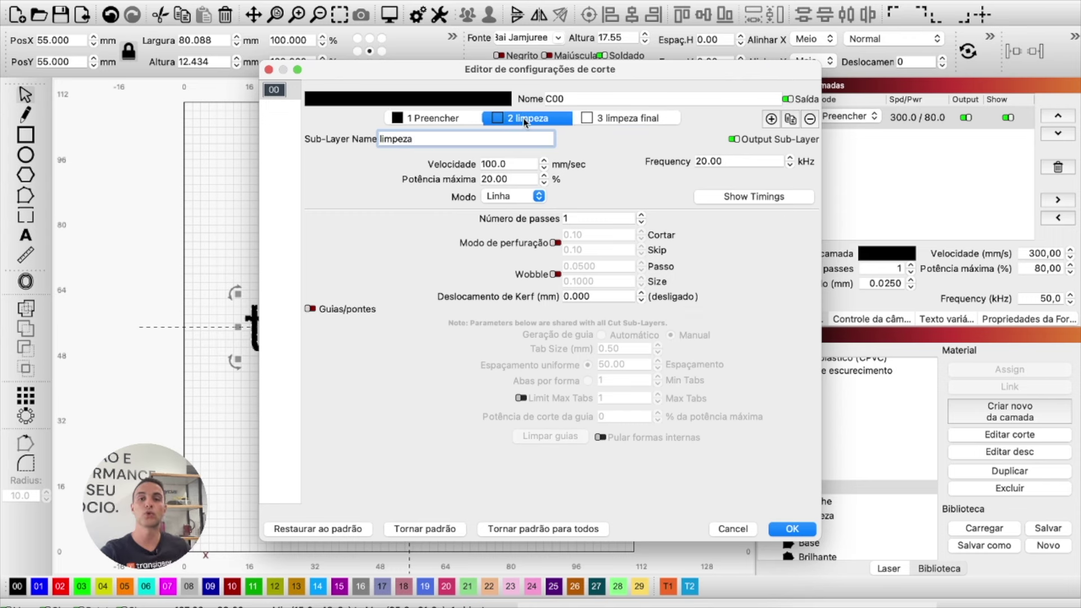
click(647, 119)
click(792, 529)
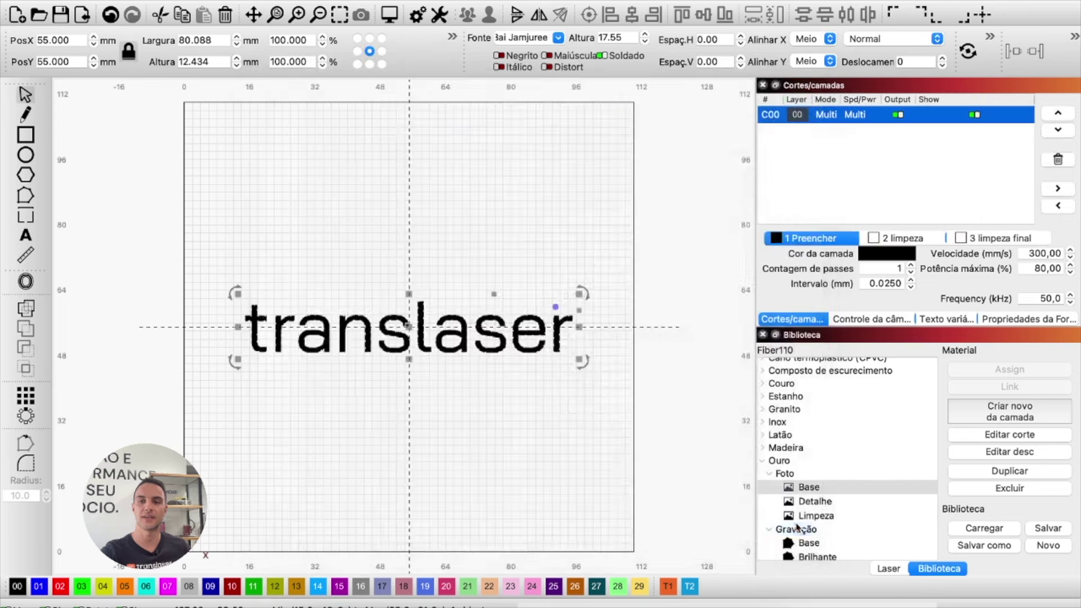